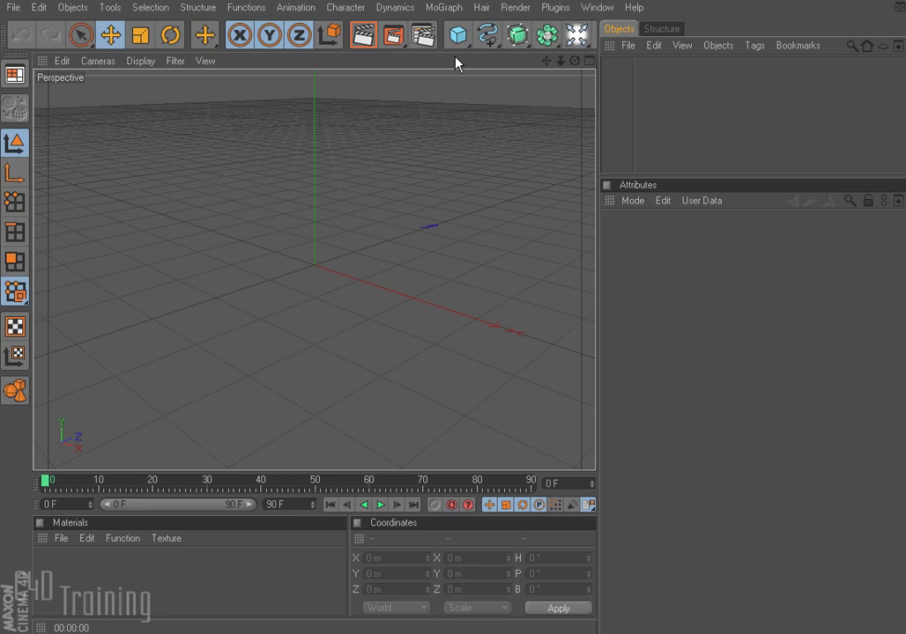
# Step: Add a cube and scale it down to 58.1 m
pyautogui.moveTo(457, 35); pyautogui.dragTo(483, 50)
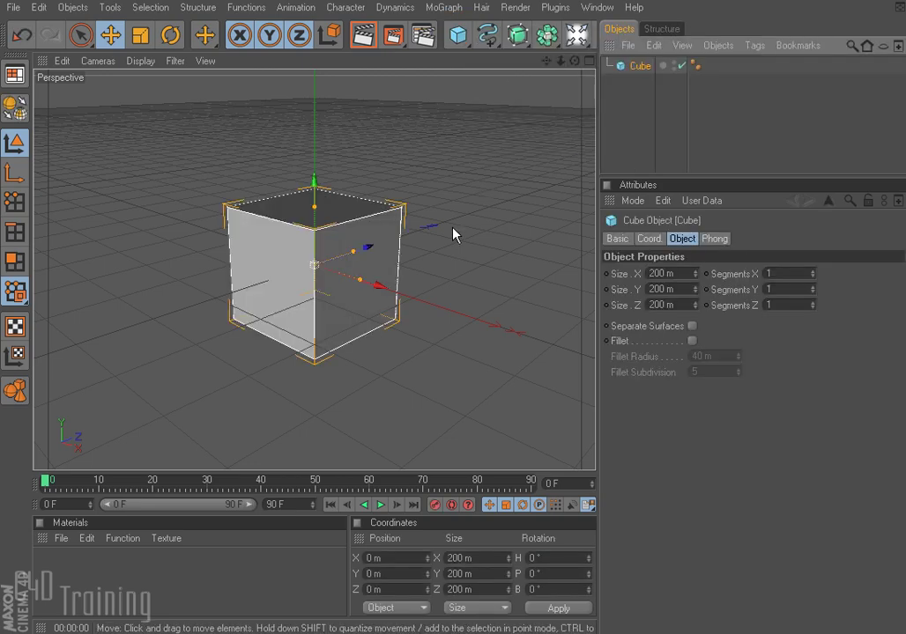
pyautogui.press('t')
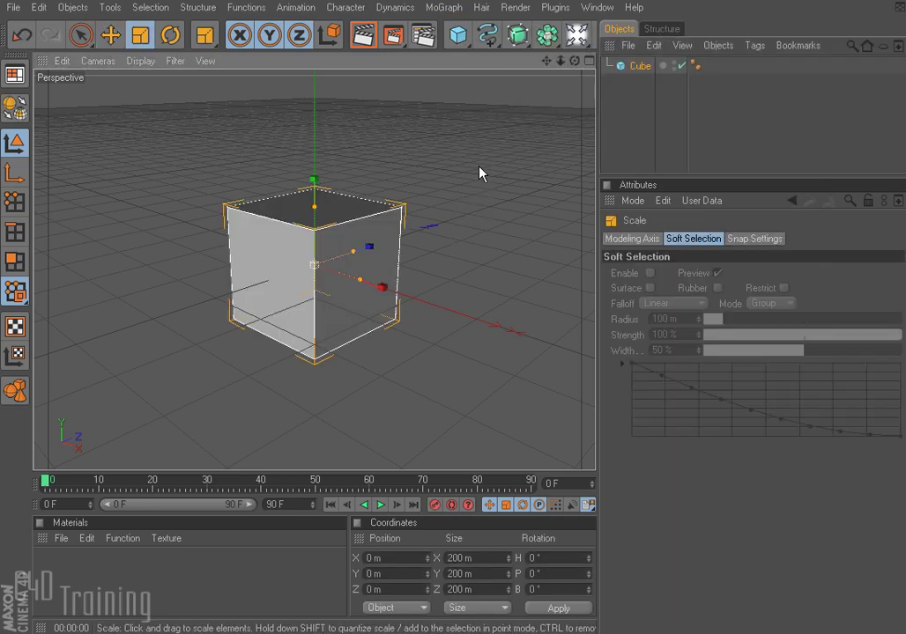
pyautogui.moveTo(489, 162); pyautogui.dragTo(386, 168)
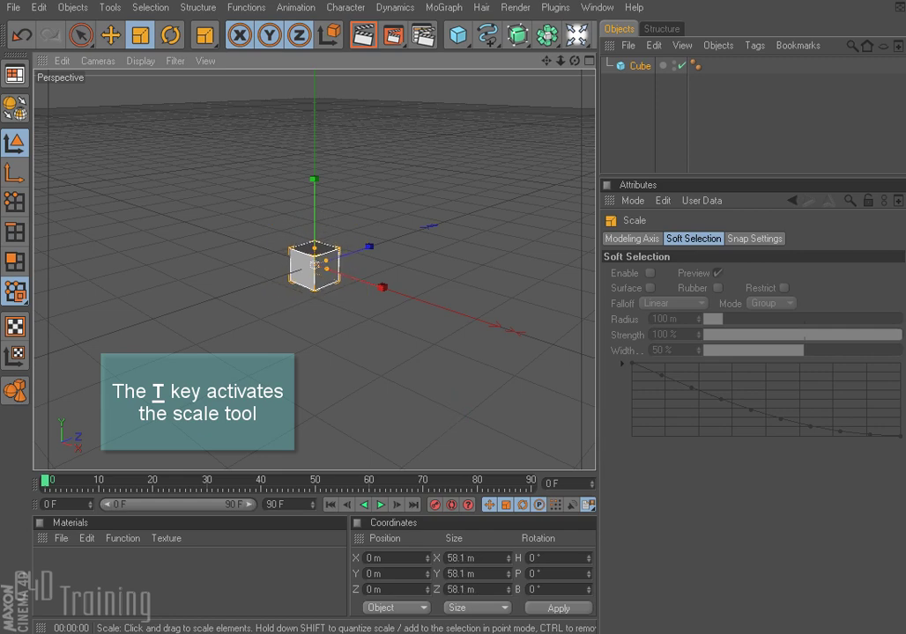
pyautogui.click(640, 65)
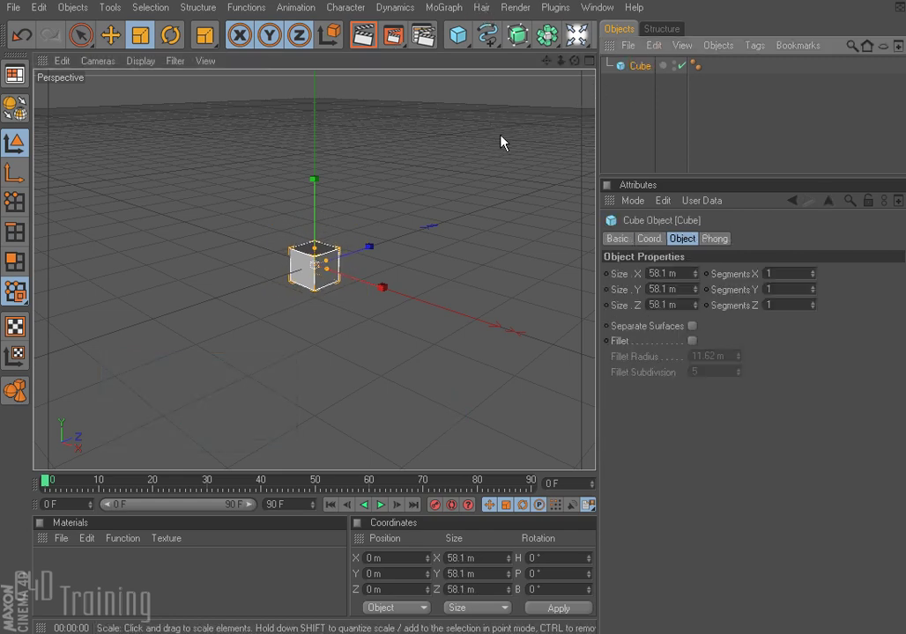
# Step: Create a MoGraph Cloner Object and nest the cube inside it
pyautogui.click(445, 8)
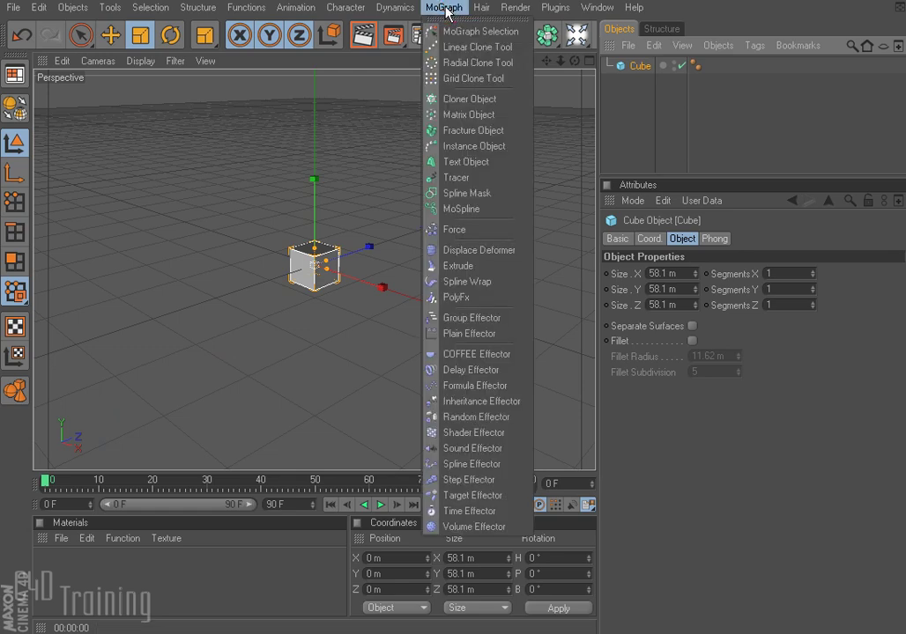
pyautogui.click(470, 100)
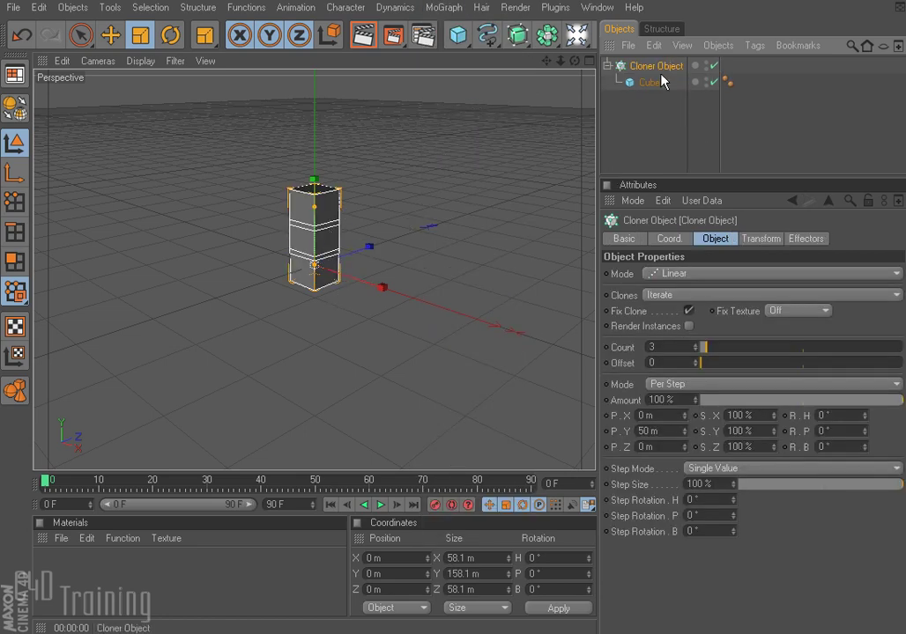
pyautogui.hotkey('ctrl', 'z')
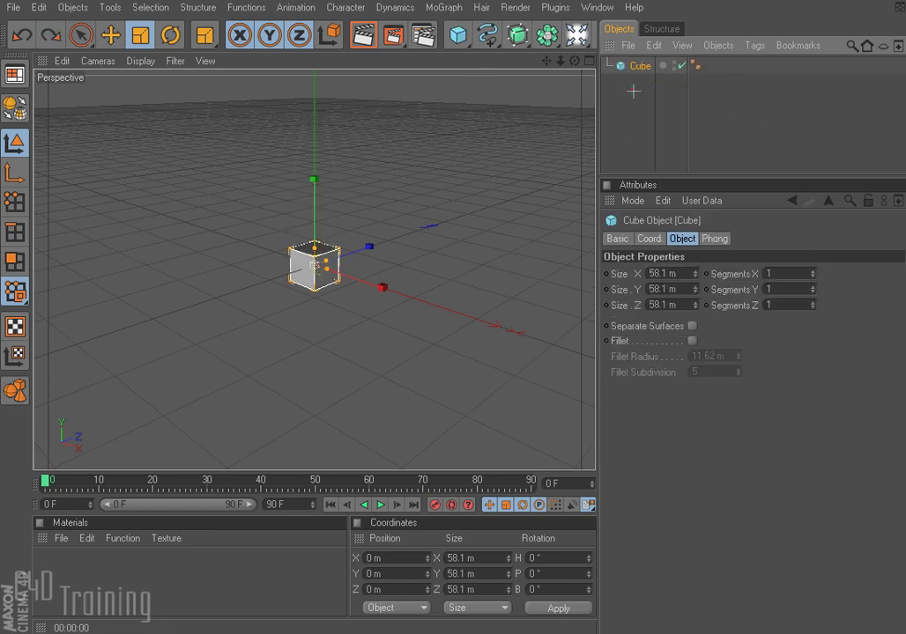
pyautogui.click(734, 117)
pyautogui.click(448, 8)
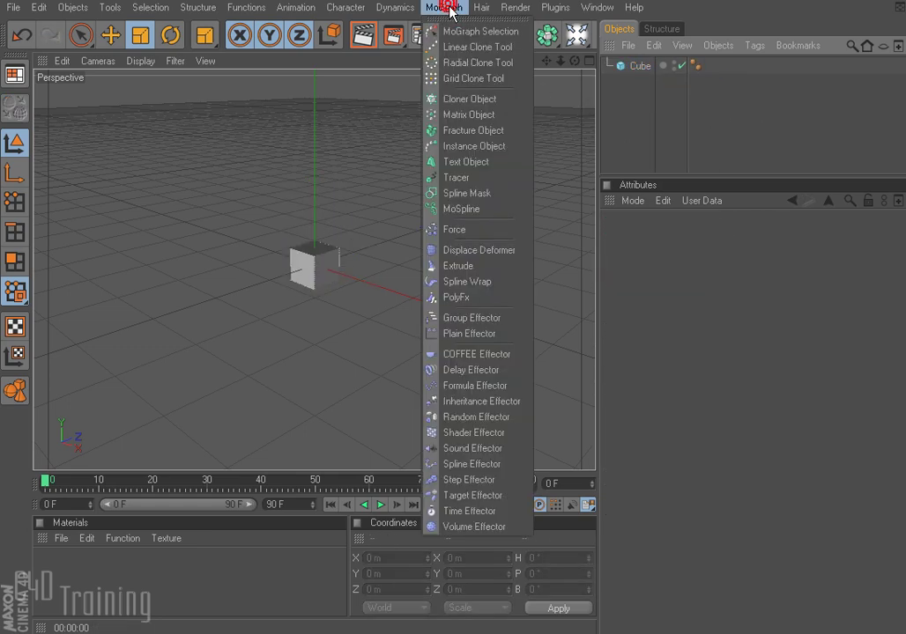
pyautogui.click(467, 97)
pyautogui.moveTo(646, 88); pyautogui.dragTo(652, 68)
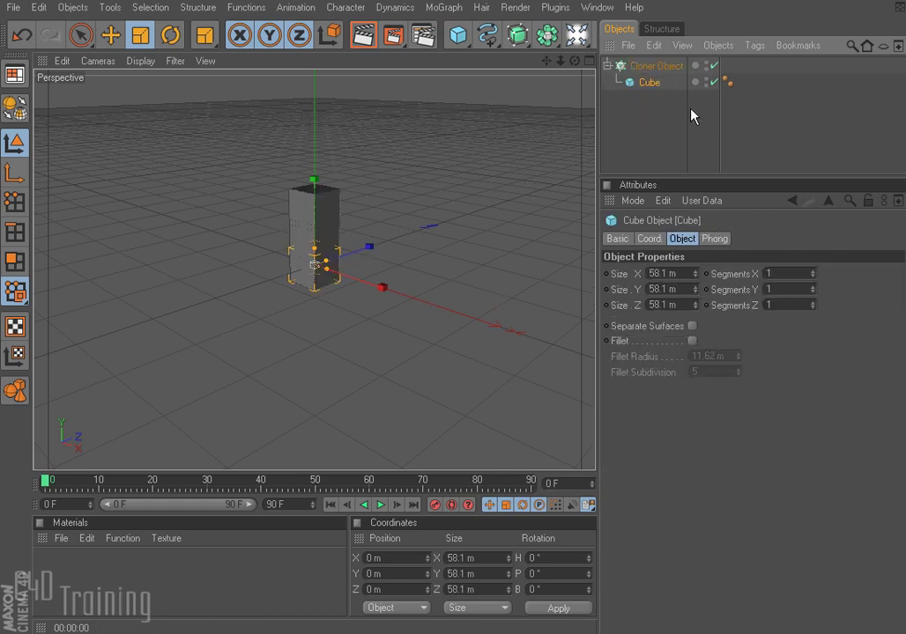
pyautogui.click(664, 67)
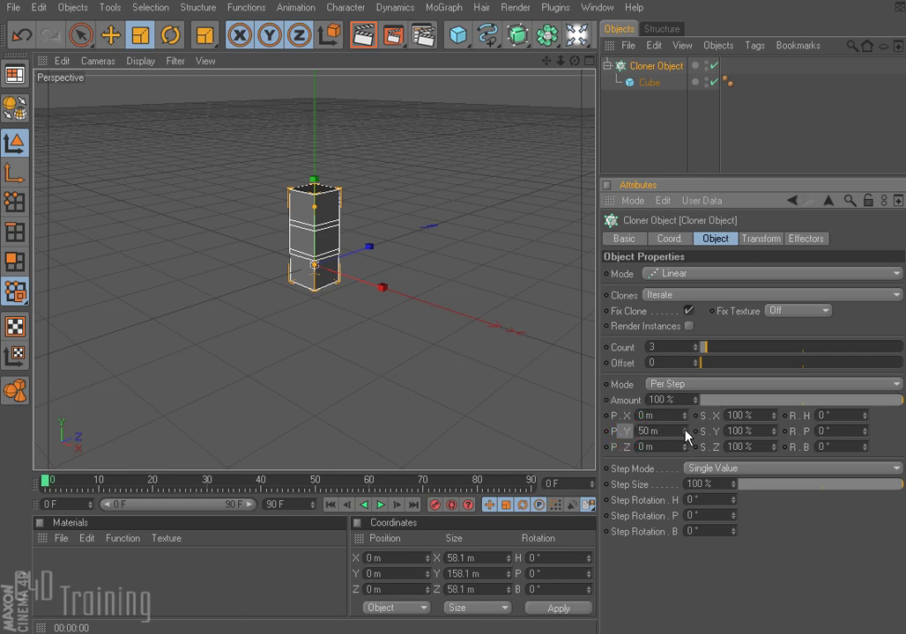
# Step: Space the clones 73 m apart vertically and set Count to 4
pyautogui.moveTo(685, 432)
pyautogui.mouseDown()
pyautogui.moveTo(715, 431)
pyautogui.moveTo(690, 443)
pyautogui.mouseUp()
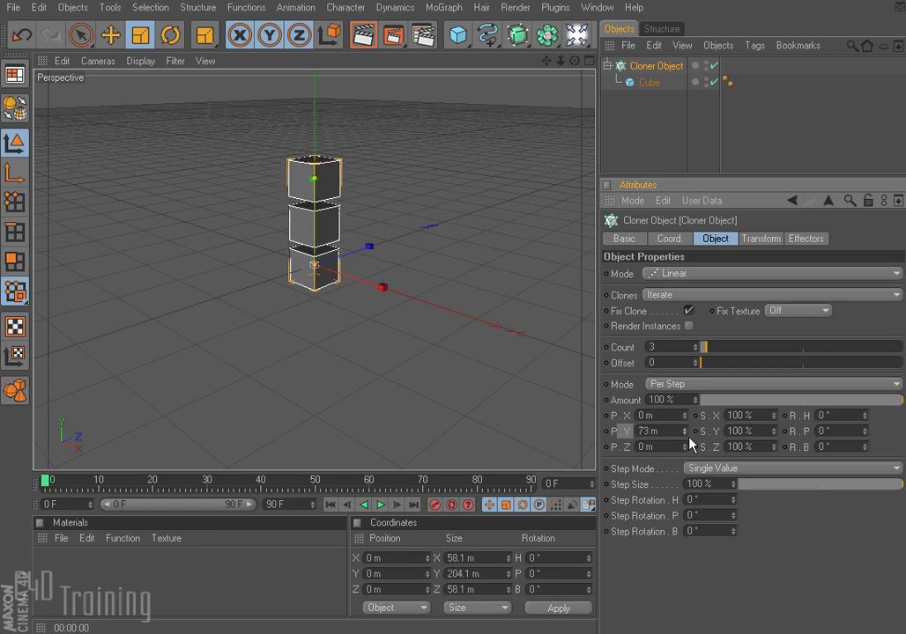
pyautogui.click(622, 347)
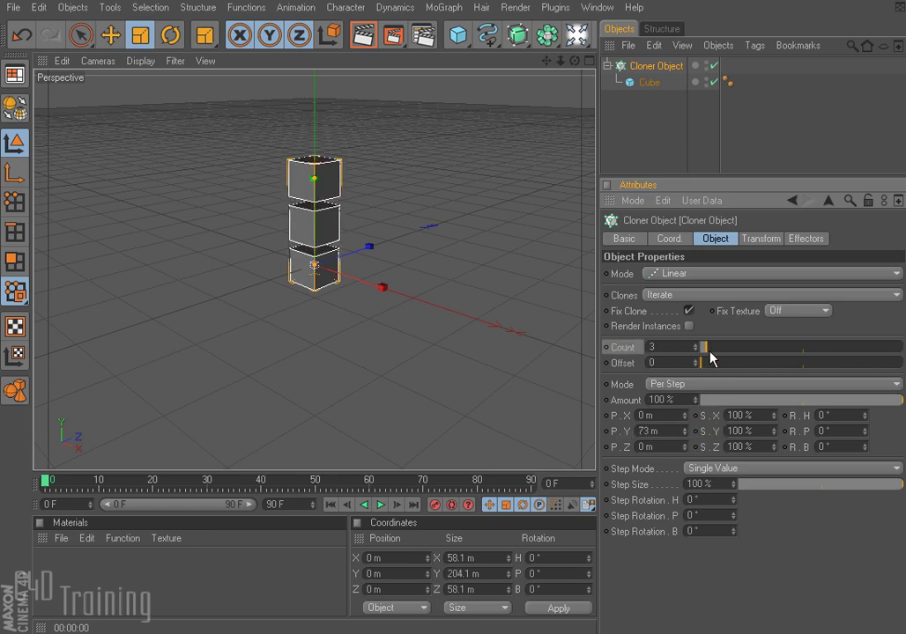
pyautogui.moveTo(708, 347); pyautogui.dragTo(710, 347)
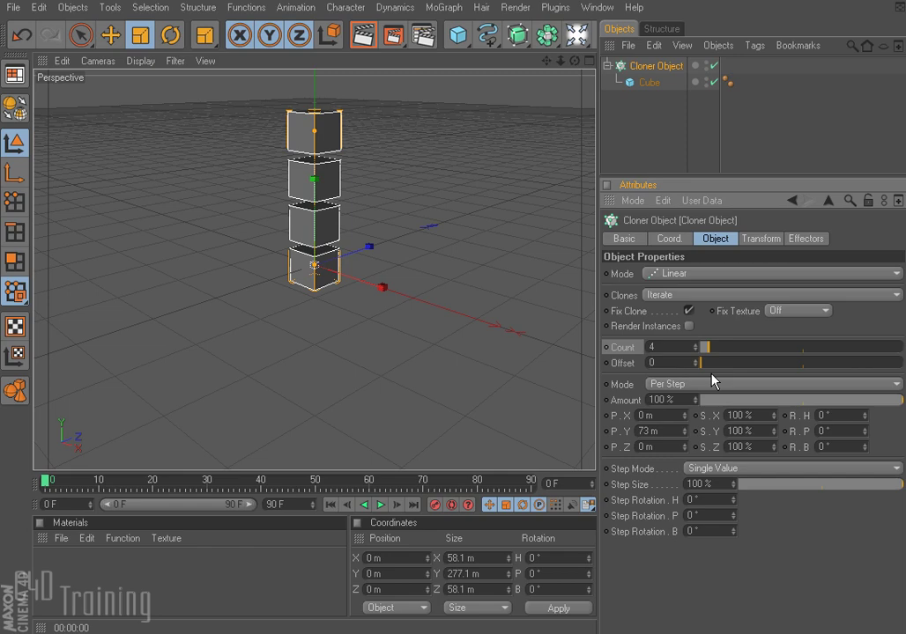
# Step: Test the Offset value to shift clones up the column, then return it to 0
pyautogui.moveTo(701, 365); pyautogui.dragTo(702, 364)
pyautogui.moveTo(701, 365); pyautogui.dragTo(703, 365)
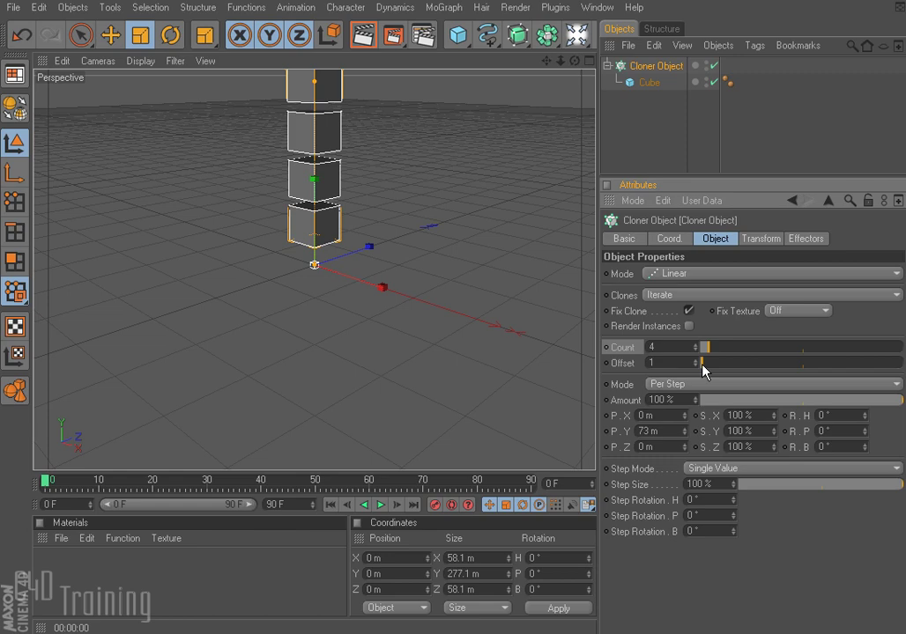
pyautogui.moveTo(702, 365); pyautogui.dragTo(702, 363)
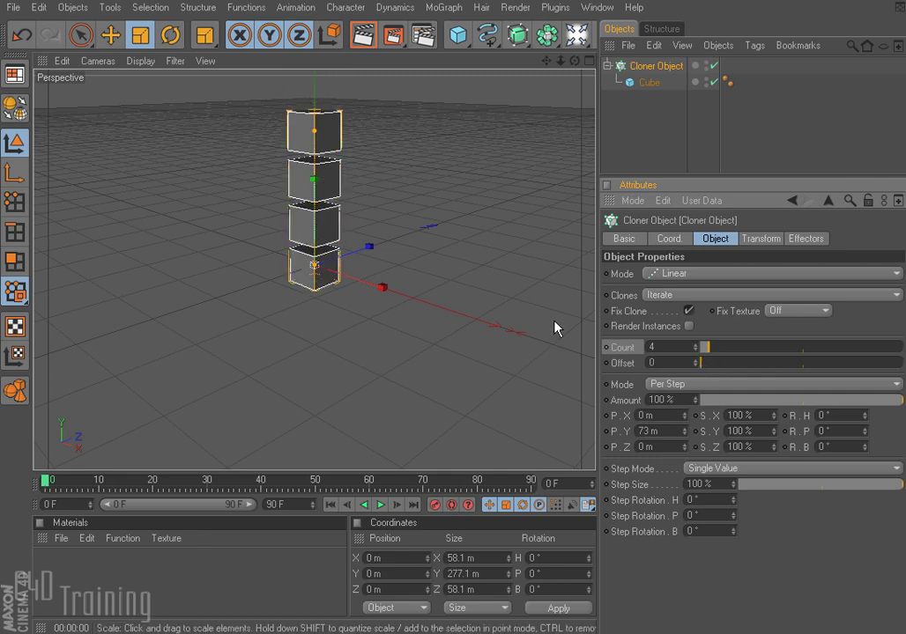
# Step: Set the cloner to 6 clones spaced 64 m apart and try the R.H rotation
pyautogui.keyDown('alt'); pyautogui.moveTo(433, 220); pyautogui.dragTo(562, 320); pyautogui.keyUp('alt')
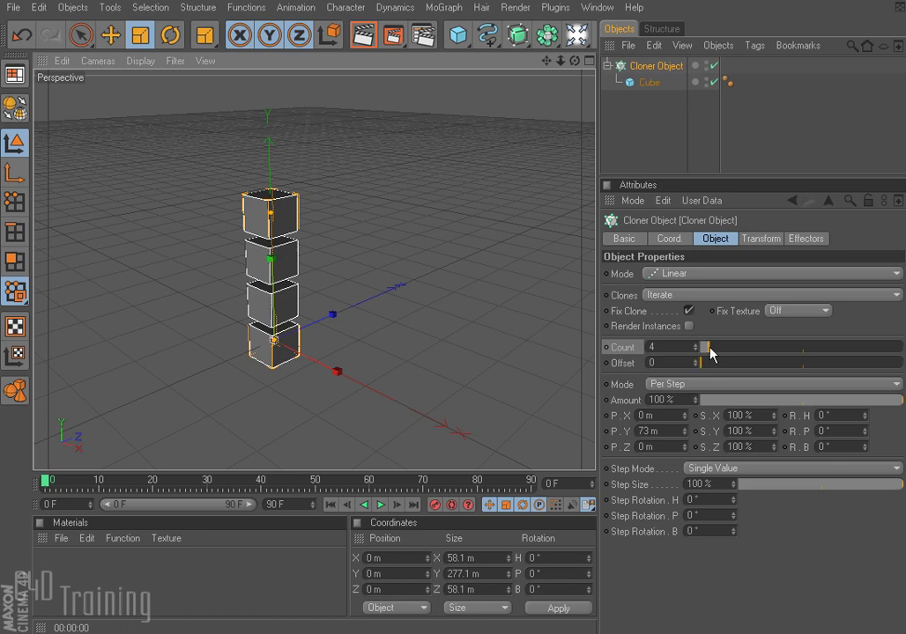
pyautogui.moveTo(711, 350); pyautogui.dragTo(713, 352)
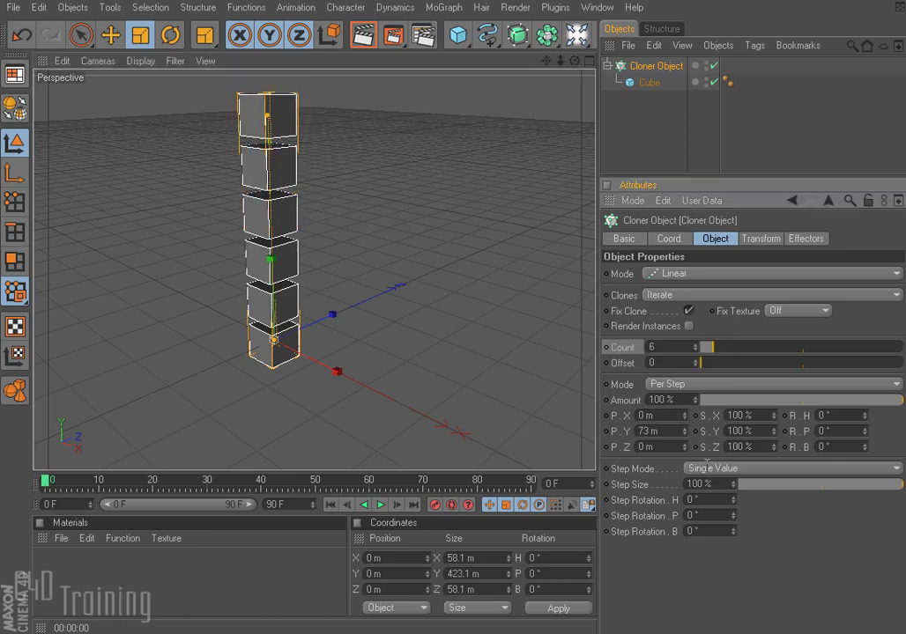
pyautogui.moveTo(686, 436); pyautogui.dragTo(687, 440)
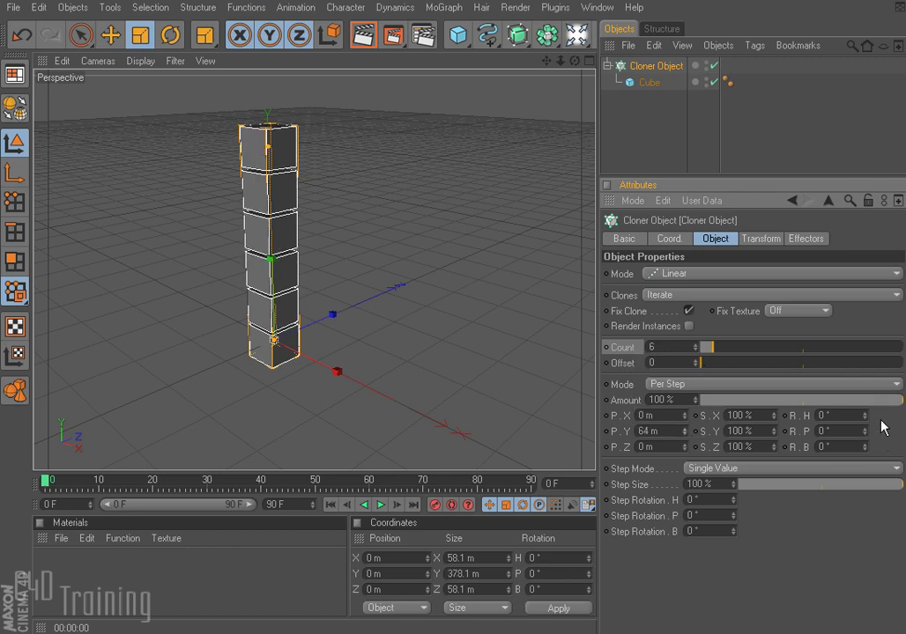
pyautogui.moveTo(864, 417)
pyautogui.mouseDown()
pyautogui.moveTo(864, 400)
pyautogui.moveTo(864, 449)
pyautogui.mouseUp()
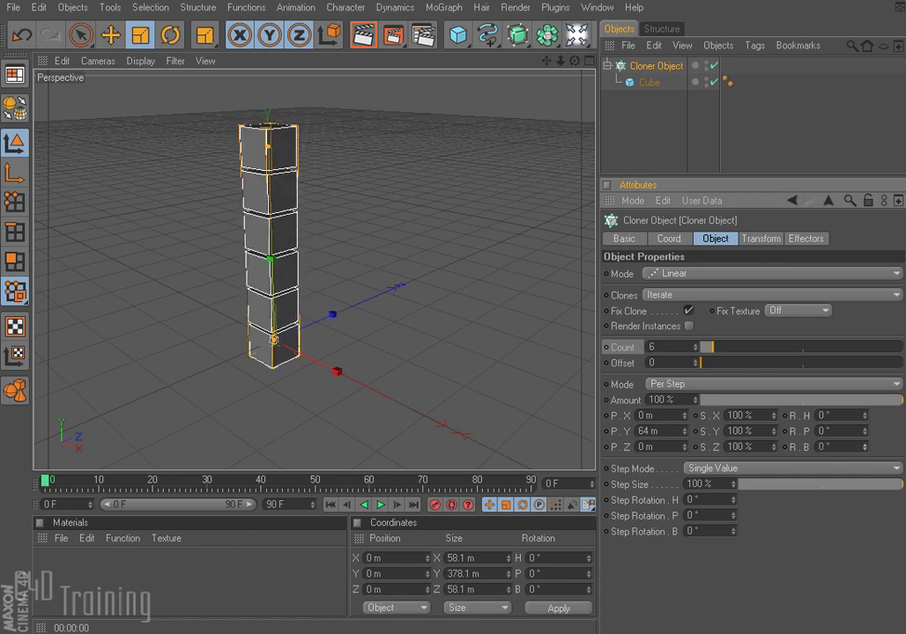
# Step: In the Cloner's Transform tab, test heading rotation and set R.P to 0°
pyautogui.click(761, 242)
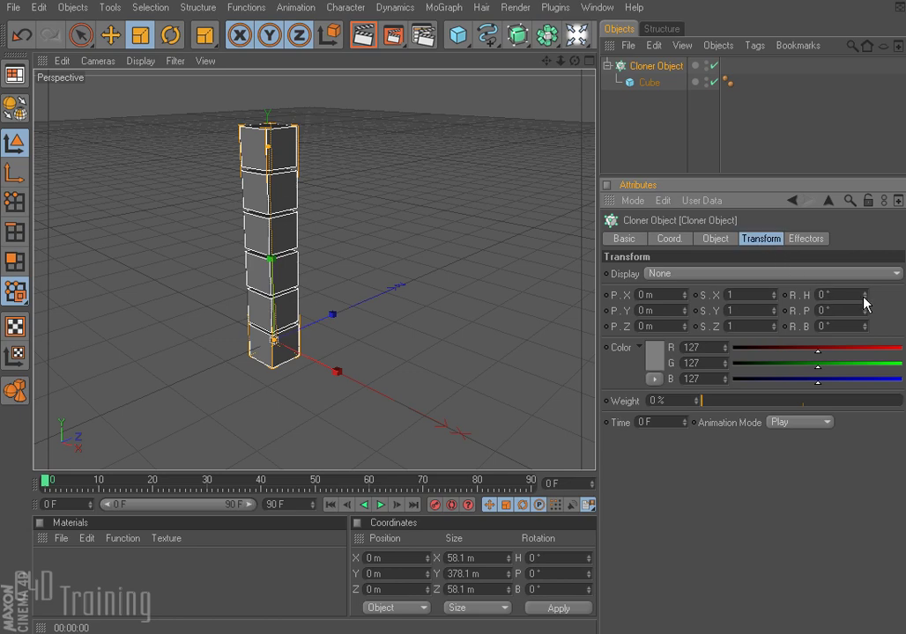
pyautogui.moveTo(864, 296)
pyautogui.mouseDown()
pyautogui.moveTo(819, 296)
pyautogui.moveTo(892, 311)
pyautogui.moveTo(829, 312)
pyautogui.moveTo(892, 328)
pyautogui.moveTo(876, 328)
pyautogui.moveTo(837, 387)
pyautogui.mouseUp()
pyautogui.doubleClick(829, 311)
pyautogui.write('0')
pyautogui.press('Return')
# Step: Set Step Mode to Cumulative, test a step rotation arc, then undo it
pyautogui.click(715, 238)
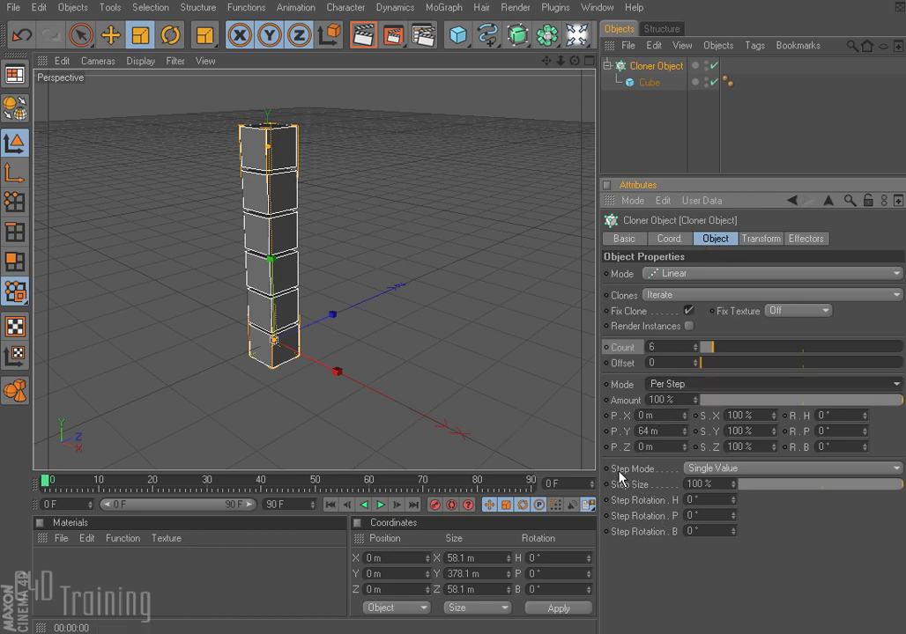
pyautogui.click(754, 470)
pyautogui.click(755, 503)
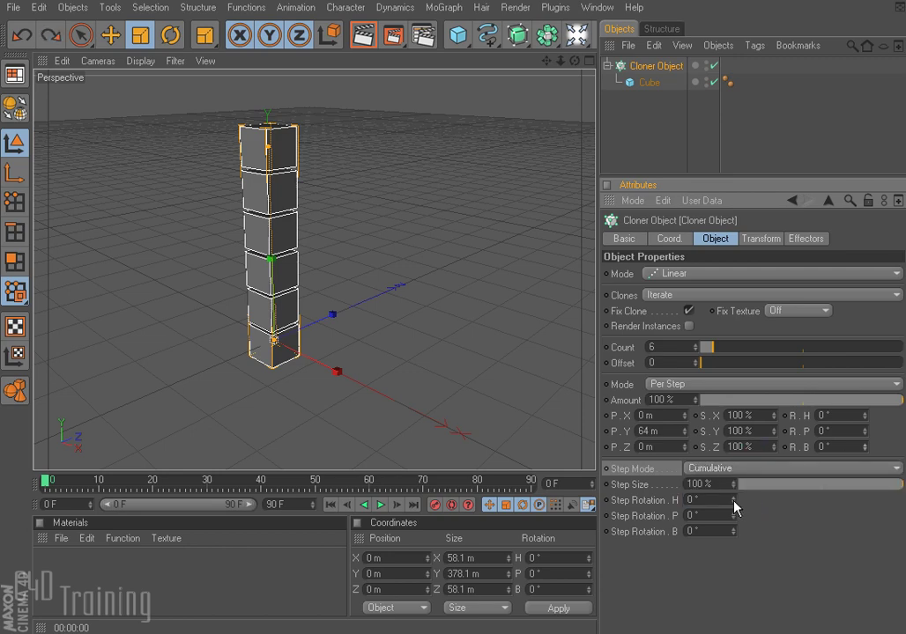
pyautogui.moveTo(734, 505)
pyautogui.mouseDown()
pyautogui.moveTo(732, 491)
pyautogui.moveTo(732, 519)
pyautogui.mouseUp()
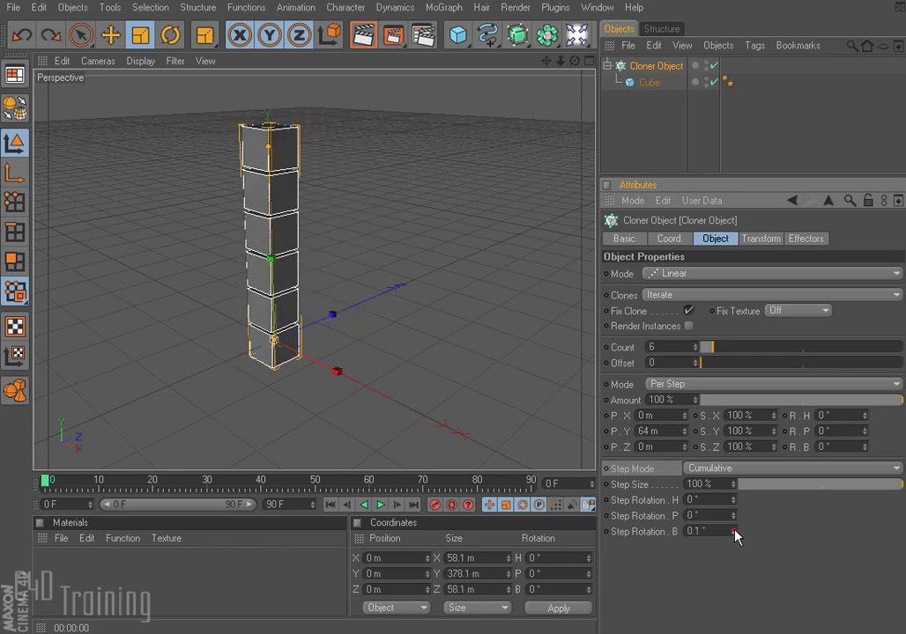
pyautogui.moveTo(736, 536)
pyautogui.mouseDown()
pyautogui.moveTo(740, 486)
pyautogui.moveTo(733, 521)
pyautogui.mouseUp()
pyautogui.hotkey('ctrl', 'z')
pyautogui.hotkey('ctrl', 'z')
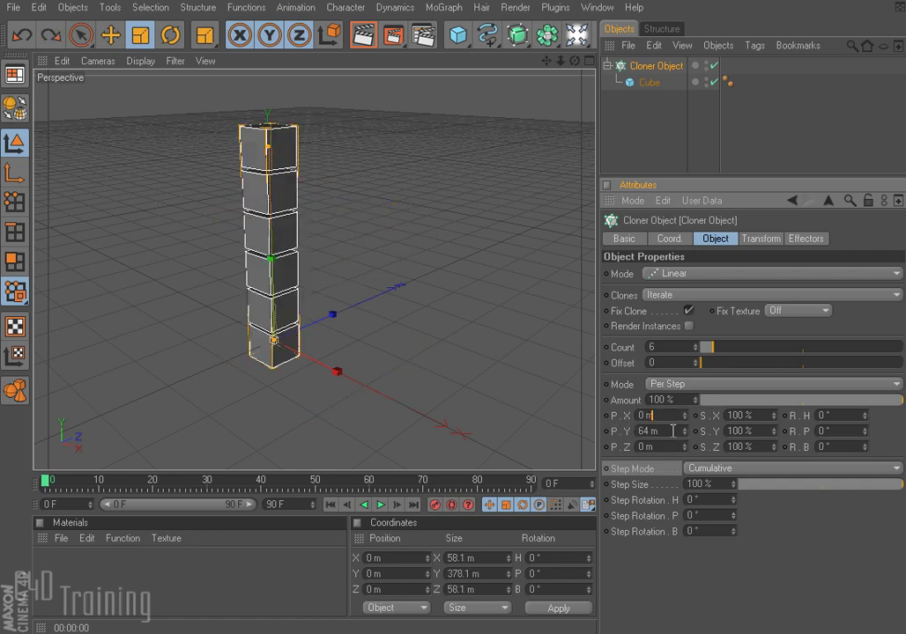
# Step: Test per-clone S.X scaling and a heading twist, then undo the twist
pyautogui.click(667, 431)
pyautogui.click(668, 446)
pyautogui.moveTo(774, 415)
pyautogui.mouseDown()
pyautogui.moveTo(773, 429)
pyautogui.moveTo(774, 397)
pyautogui.moveTo(774, 414)
pyautogui.mouseUp()
pyautogui.moveTo(864, 418)
pyautogui.mouseDown()
pyautogui.moveTo(864, 436)
pyautogui.moveTo(865, 421)
pyautogui.mouseUp()
pyautogui.hotkey('ctrl', 'z')
# Step: Switch Cloner Mode to Radial with 10 clones on a 222 m radius
pyautogui.click(681, 275)
pyautogui.click(681, 325)
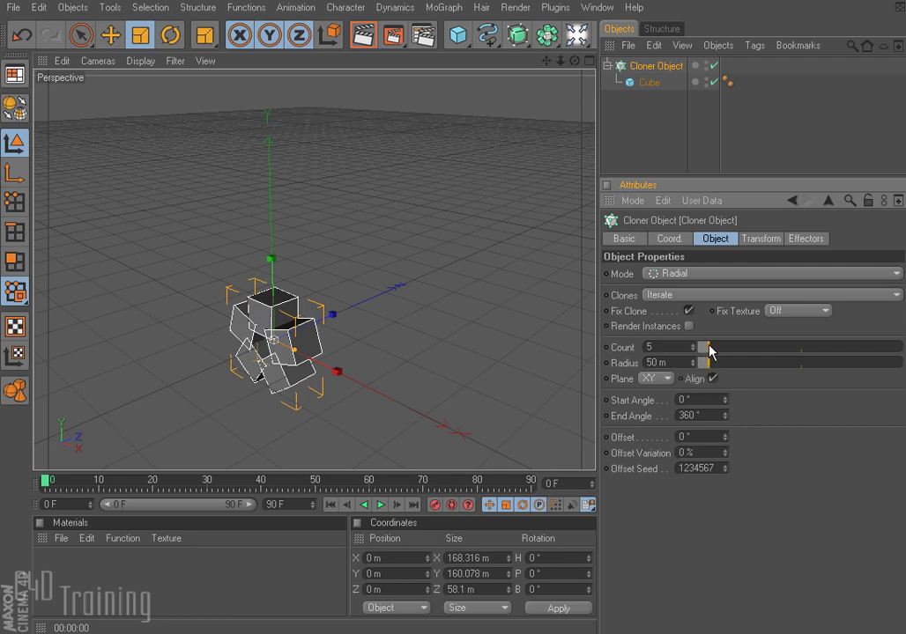
pyautogui.moveTo(710, 351)
pyautogui.mouseDown()
pyautogui.moveTo(792, 353)
pyautogui.moveTo(686, 351)
pyautogui.moveTo(724, 348)
pyautogui.moveTo(722, 366)
pyautogui.moveTo(776, 367)
pyautogui.moveTo(729, 367)
pyautogui.moveTo(744, 366)
pyautogui.mouseUp()
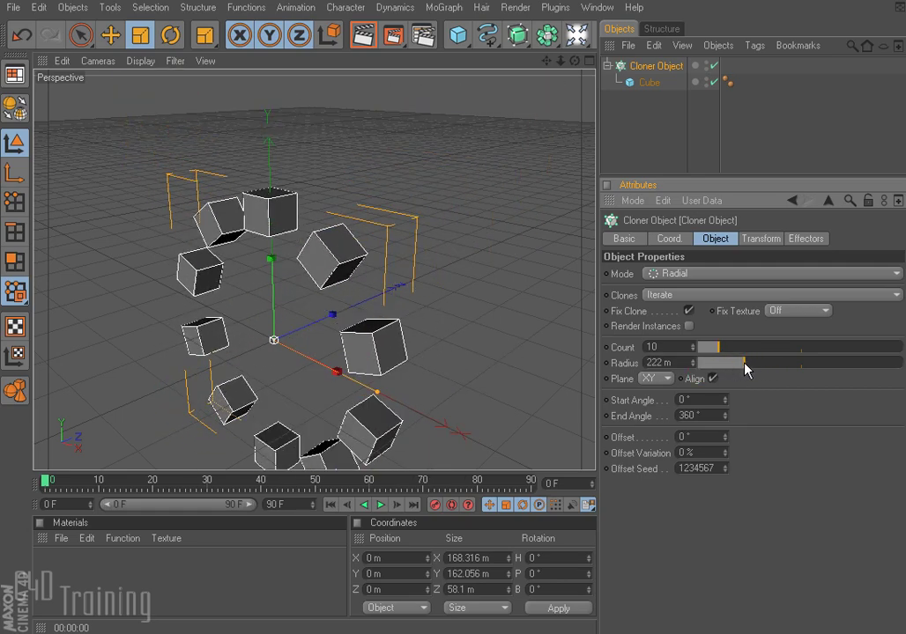
# Step: Lay the radial ring flat on the XZ plane after trying ZY
pyautogui.click(666, 379)
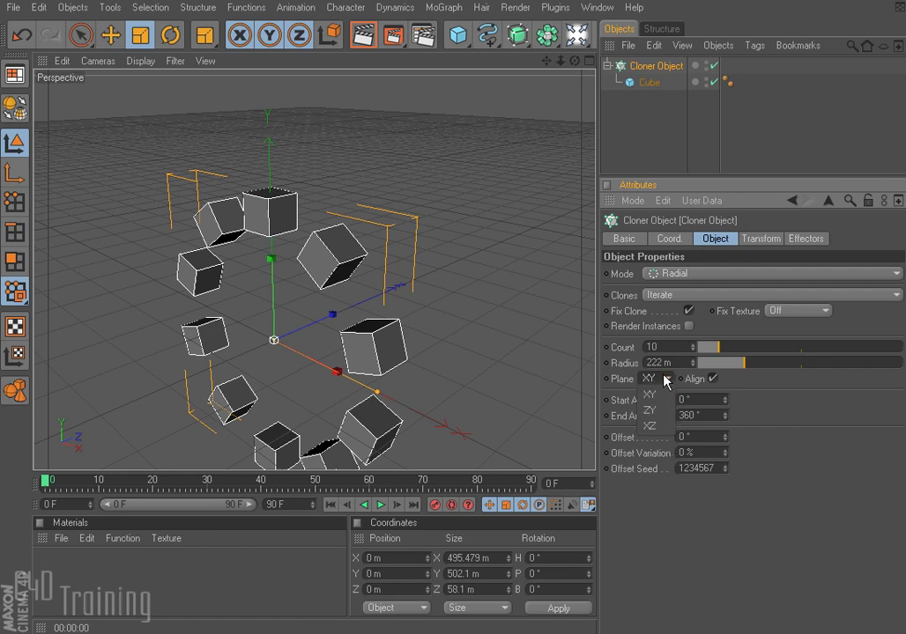
pyautogui.click(654, 410)
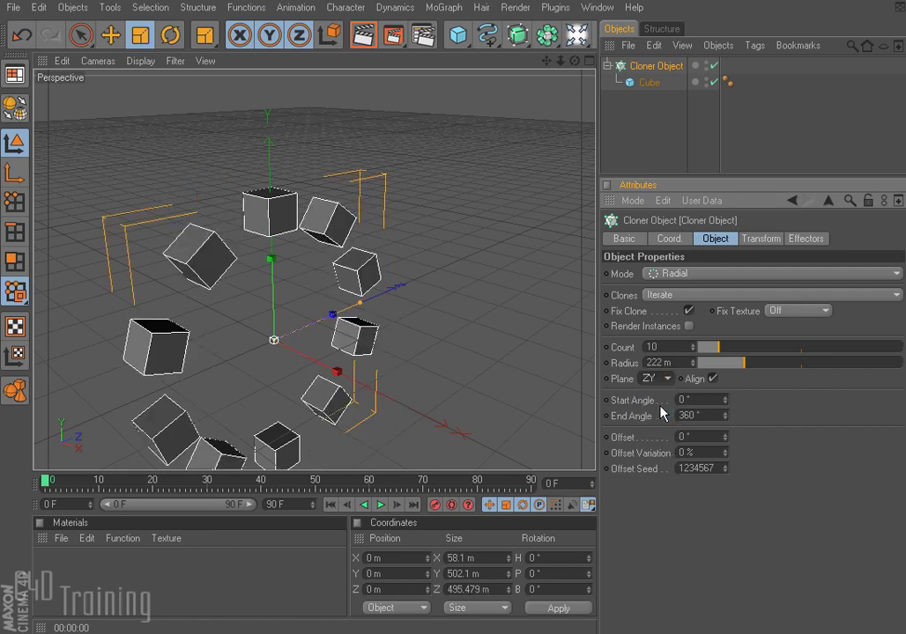
pyautogui.click(666, 379)
pyautogui.click(659, 425)
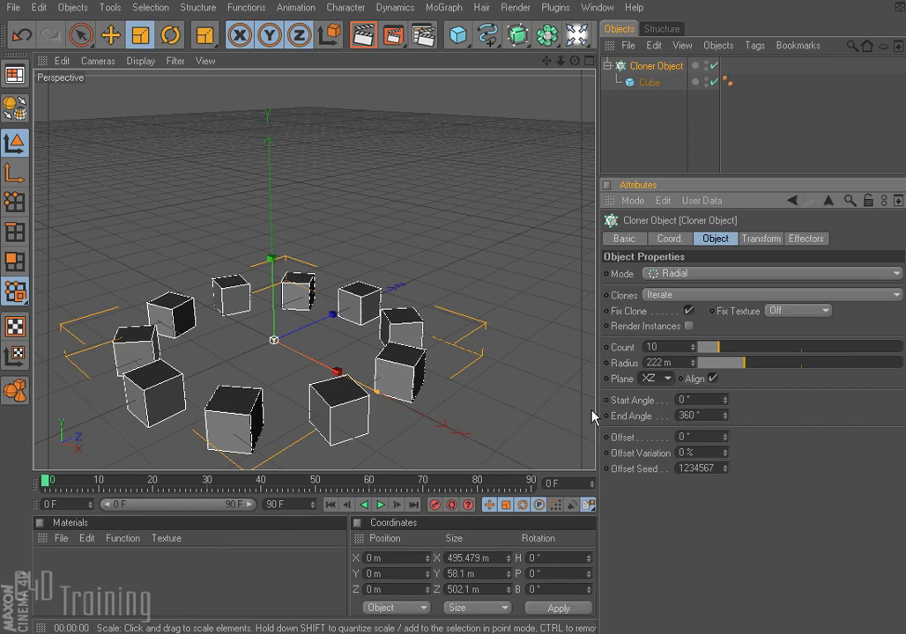
# Step: Set the ring start to 2°, offset variation to 73%, and Offset to -45°
pyautogui.moveTo(727, 404)
pyautogui.mouseDown()
pyautogui.moveTo(723, 366)
pyautogui.moveTo(724, 458)
pyautogui.mouseUp()
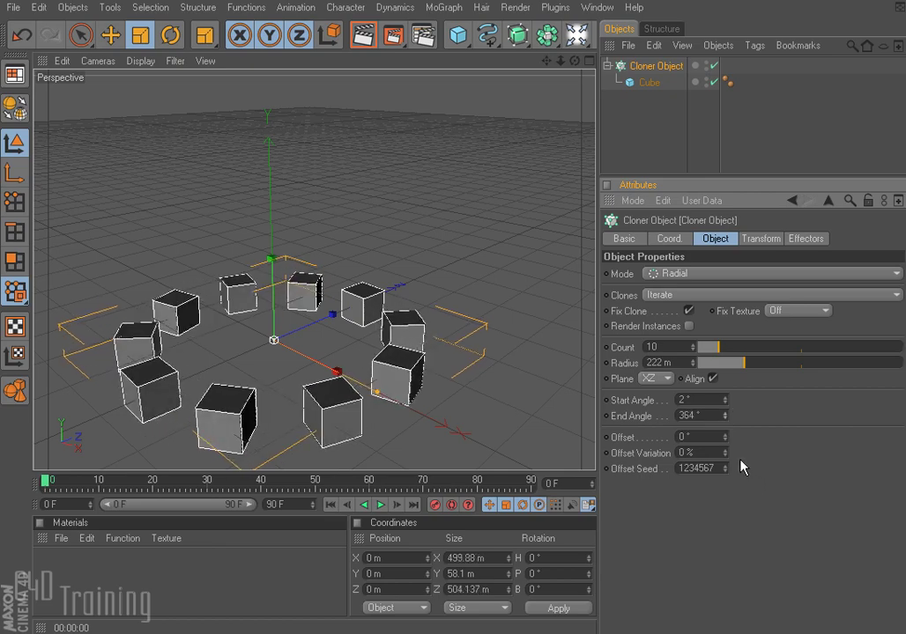
pyautogui.moveTo(725, 437); pyautogui.dragTo(725, 420)
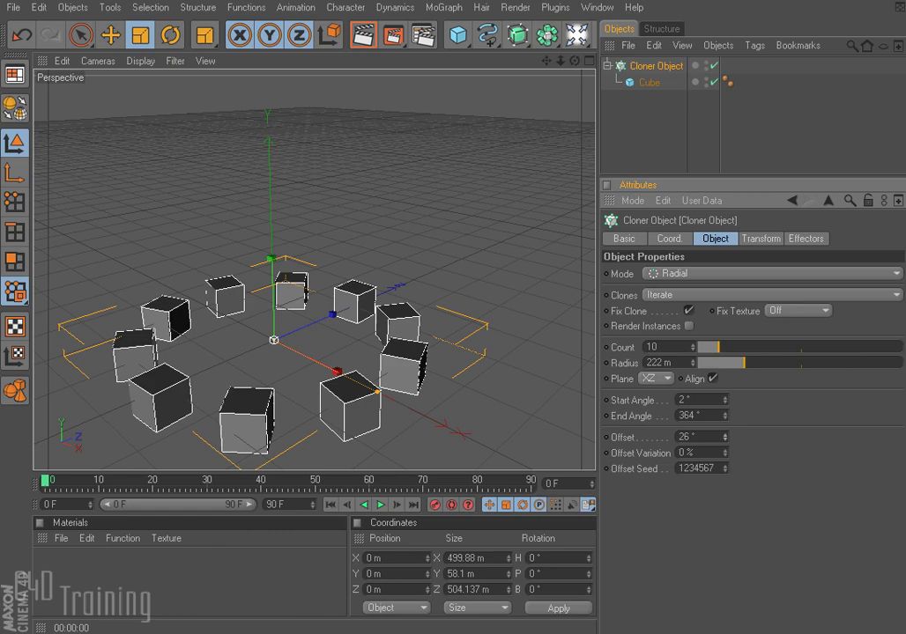
pyautogui.moveTo(724, 437)
pyautogui.mouseDown()
pyautogui.moveTo(732, 439)
pyautogui.moveTo(724, 432)
pyautogui.mouseUp()
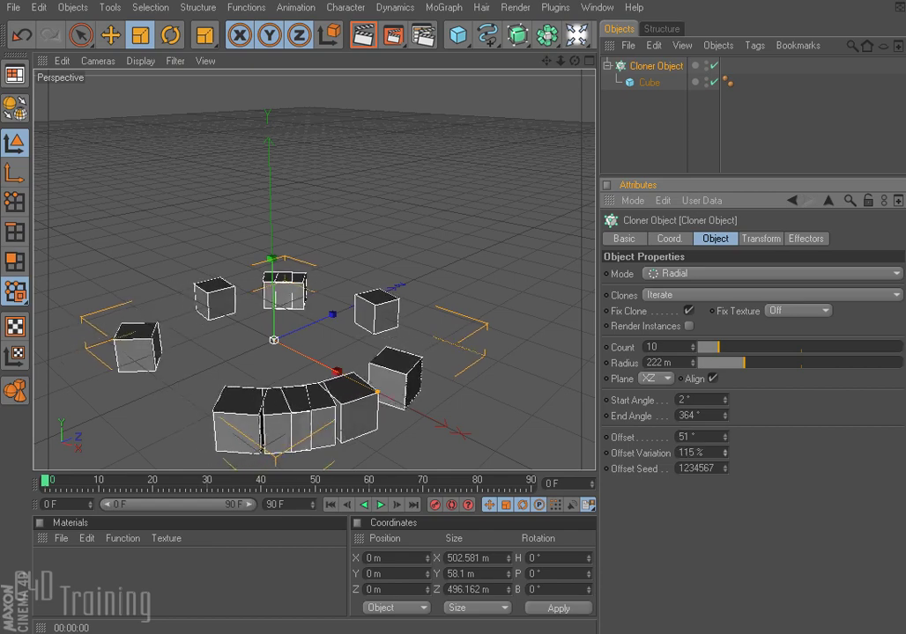
pyautogui.moveTo(724, 453); pyautogui.dragTo(724, 414)
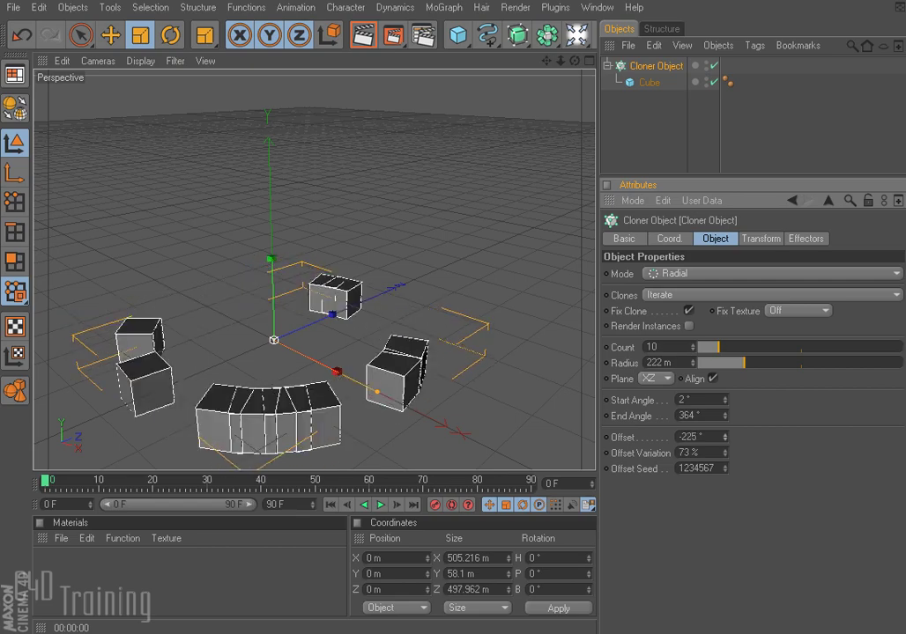
pyautogui.moveTo(724, 437)
pyautogui.mouseDown()
pyautogui.moveTo(724, 428)
pyautogui.moveTo(744, 454)
pyautogui.moveTo(726, 473)
pyautogui.moveTo(726, 519)
pyautogui.mouseUp()
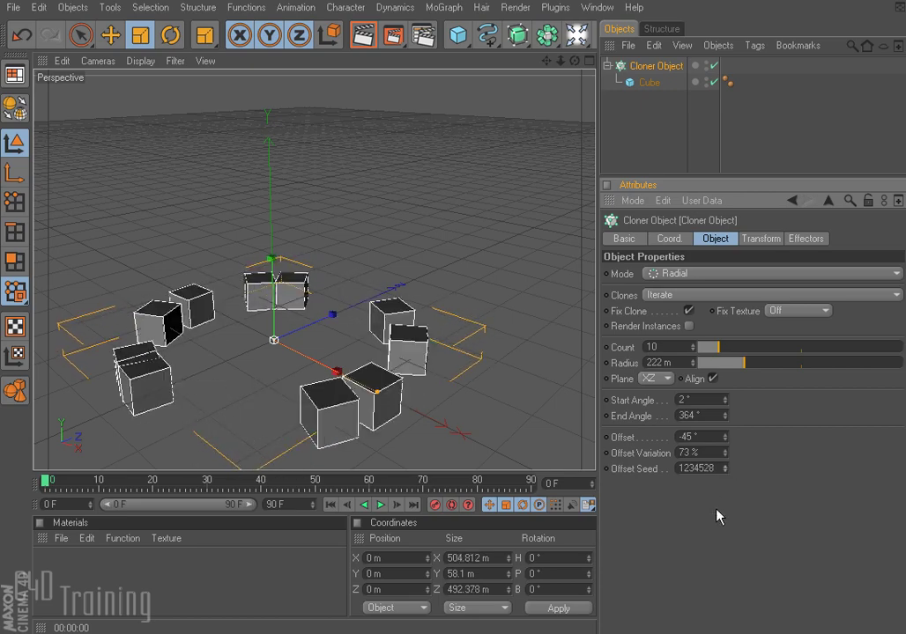
# Step: Switch to Grid Array with 5×5×5 clones spanning about 489 × 346 × 436 m
pyautogui.click(679, 276)
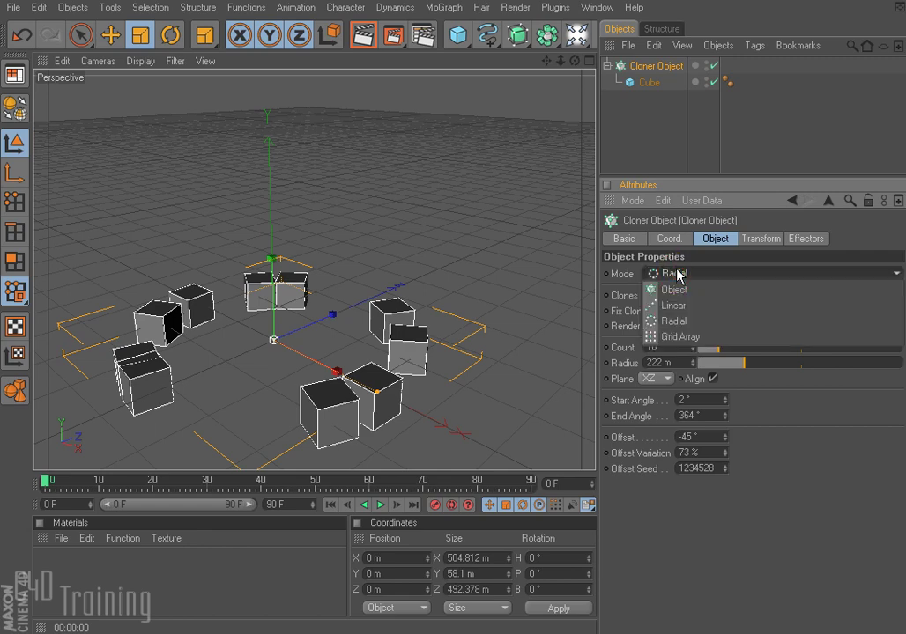
pyautogui.click(679, 336)
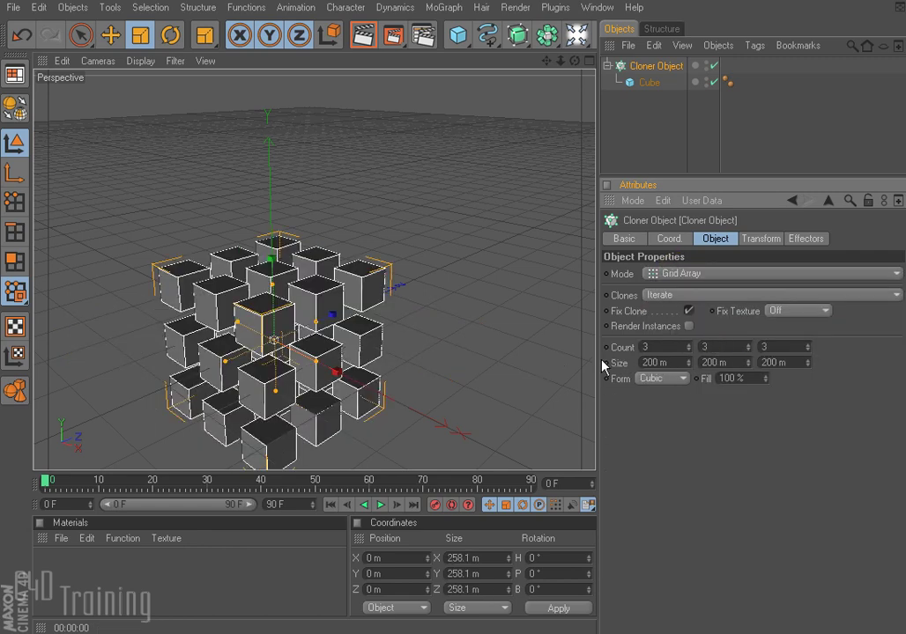
pyautogui.click(652, 346)
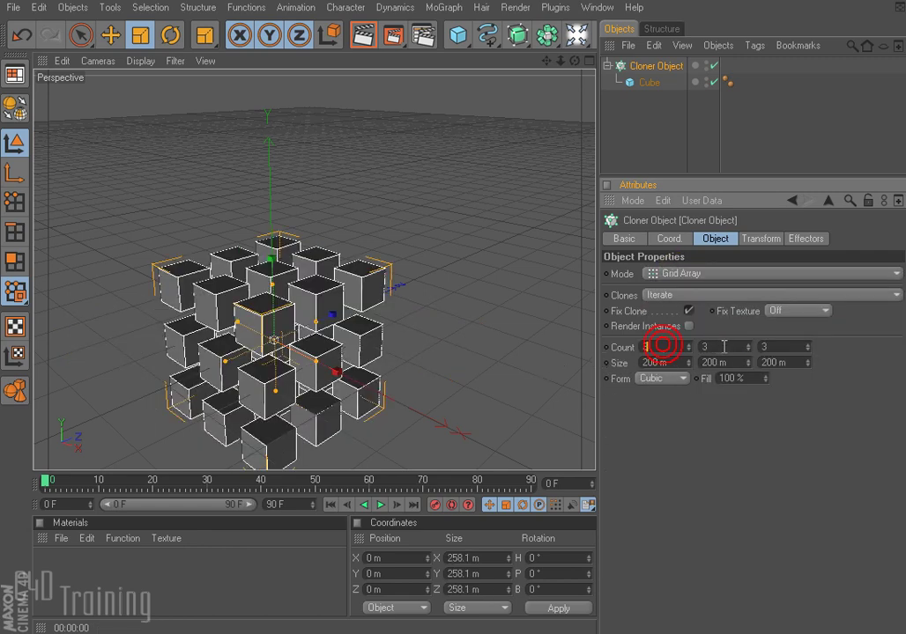
pyautogui.click(779, 347)
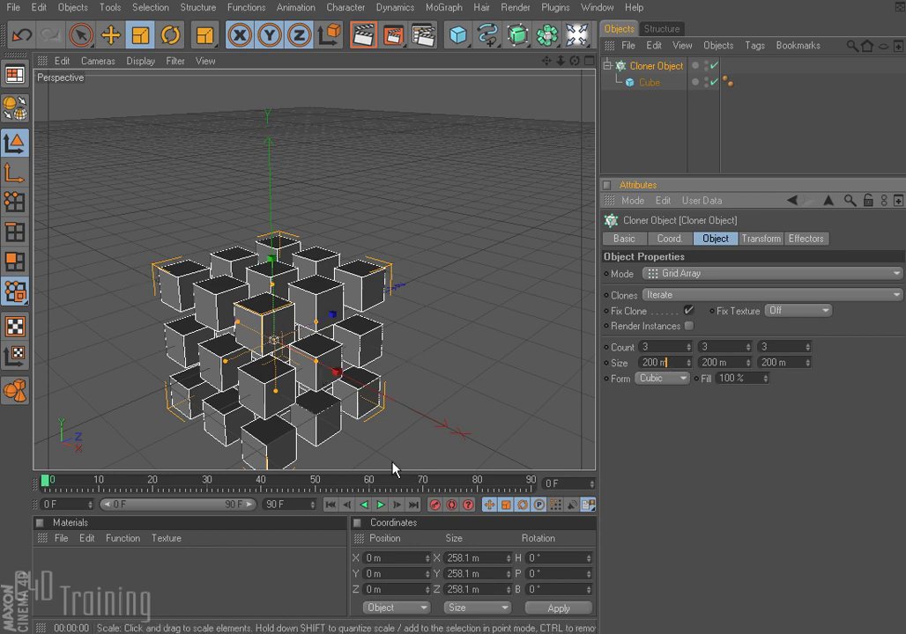
pyautogui.moveTo(688, 348); pyautogui.dragTo(751, 353)
pyautogui.click(749, 345)
pyautogui.click(749, 346)
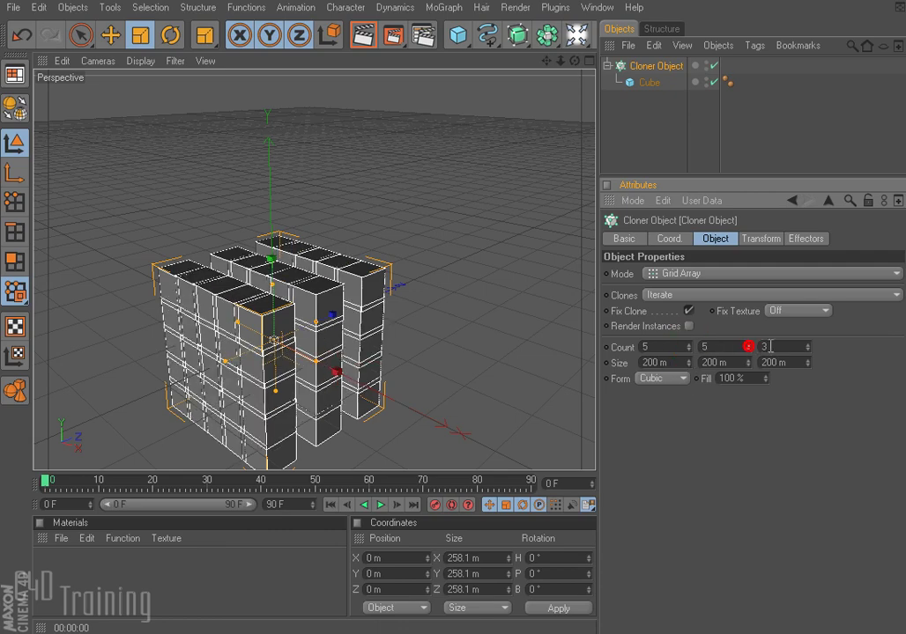
pyautogui.click(807, 345)
pyautogui.click(808, 345)
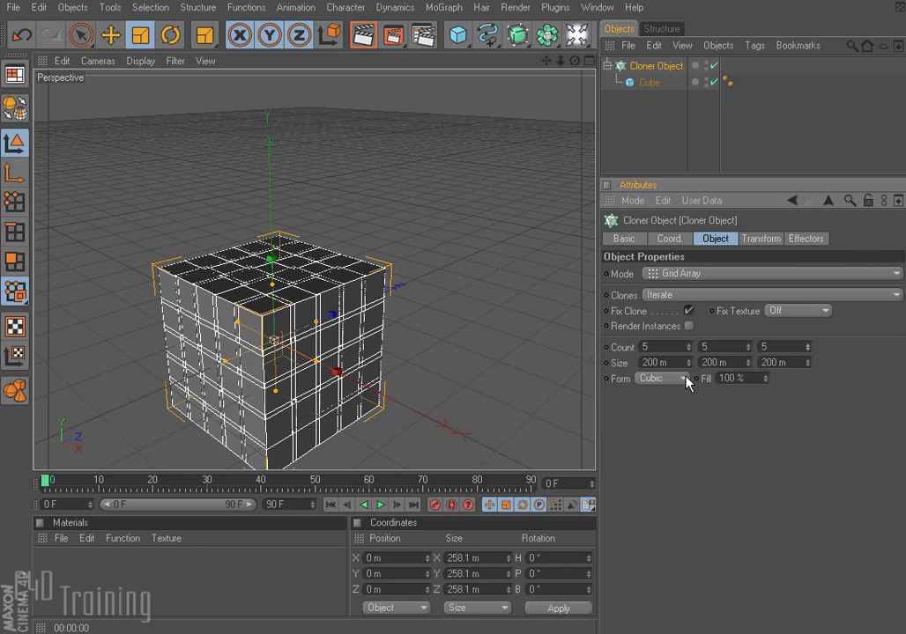
pyautogui.moveTo(688, 362)
pyautogui.mouseDown()
pyautogui.moveTo(748, 355)
pyautogui.moveTo(748, 366)
pyautogui.mouseUp()
pyautogui.moveTo(808, 363); pyautogui.dragTo(808, 356)
# Step: Switch Cloner Mode to Object and add a Platonic solid to the scene
pyautogui.click(680, 275)
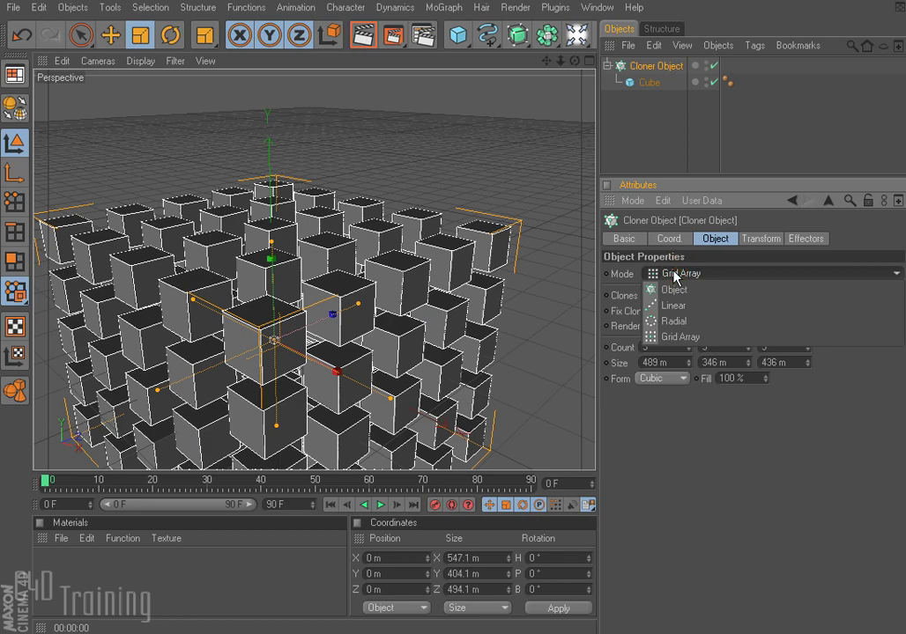
pyautogui.click(675, 291)
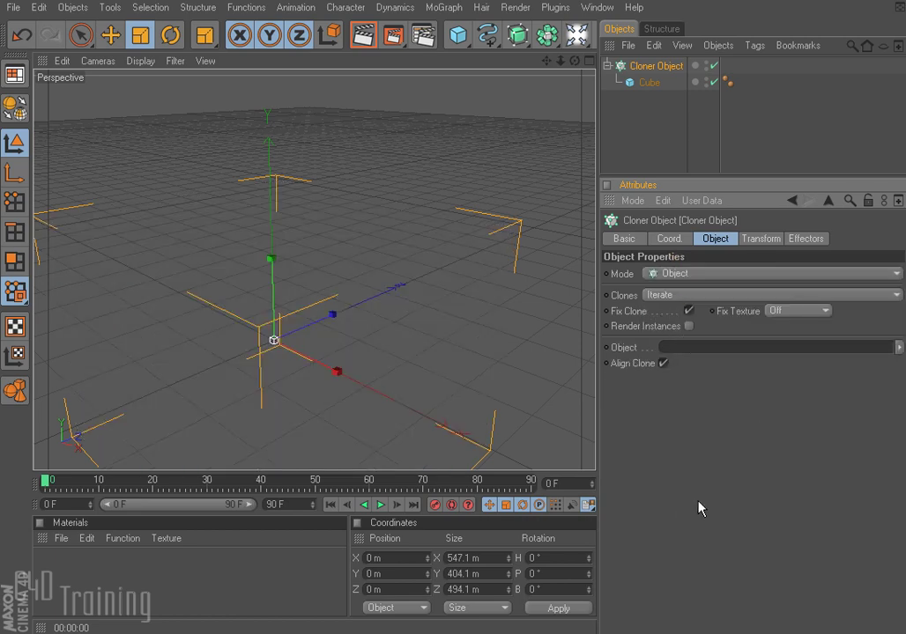
pyautogui.click(631, 348)
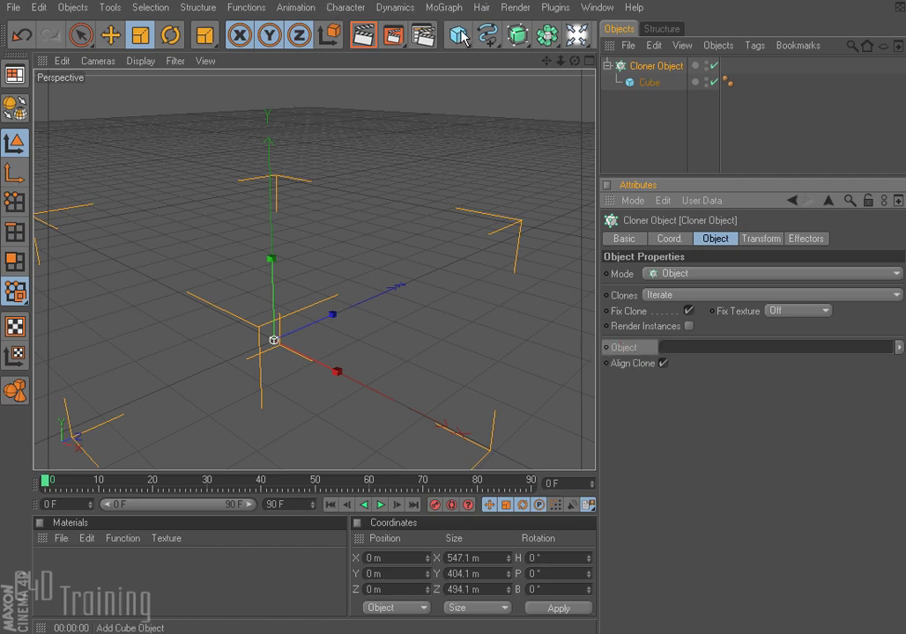
pyautogui.moveTo(461, 37); pyautogui.dragTo(675, 107)
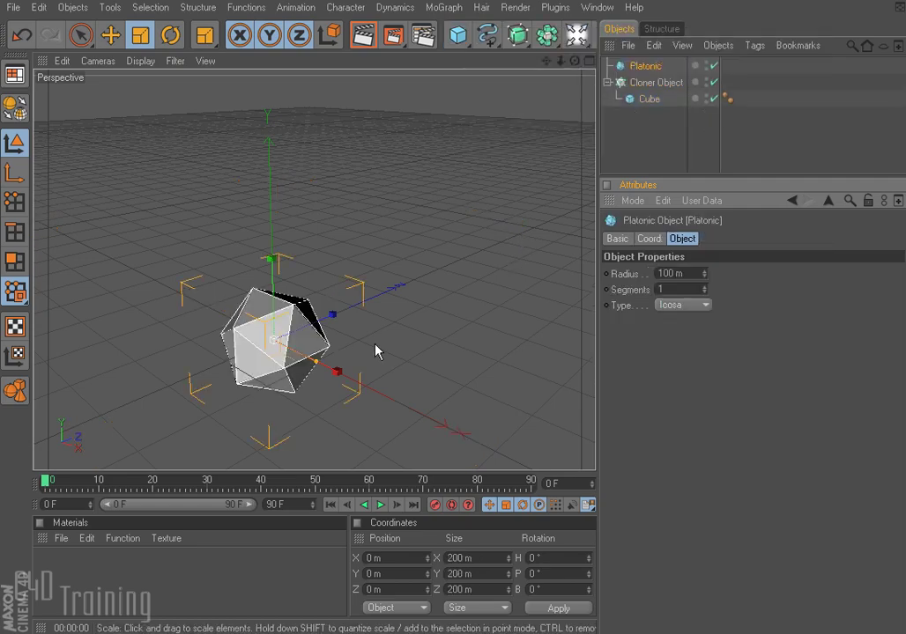
# Step: Scale up the Platonic and link it as the Cloner's target object
pyautogui.moveTo(377, 350); pyautogui.dragTo(323, 434)
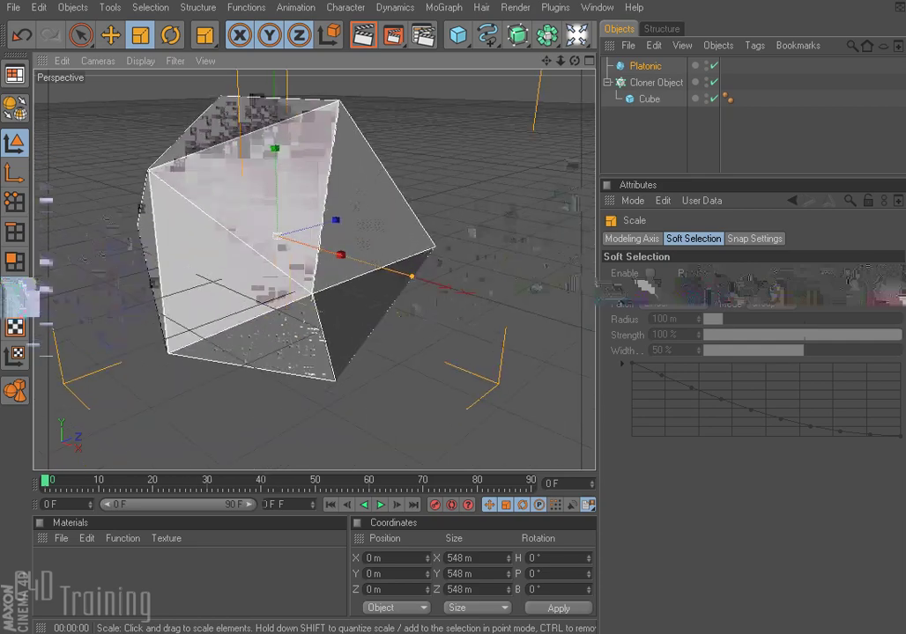
pyautogui.click(656, 83)
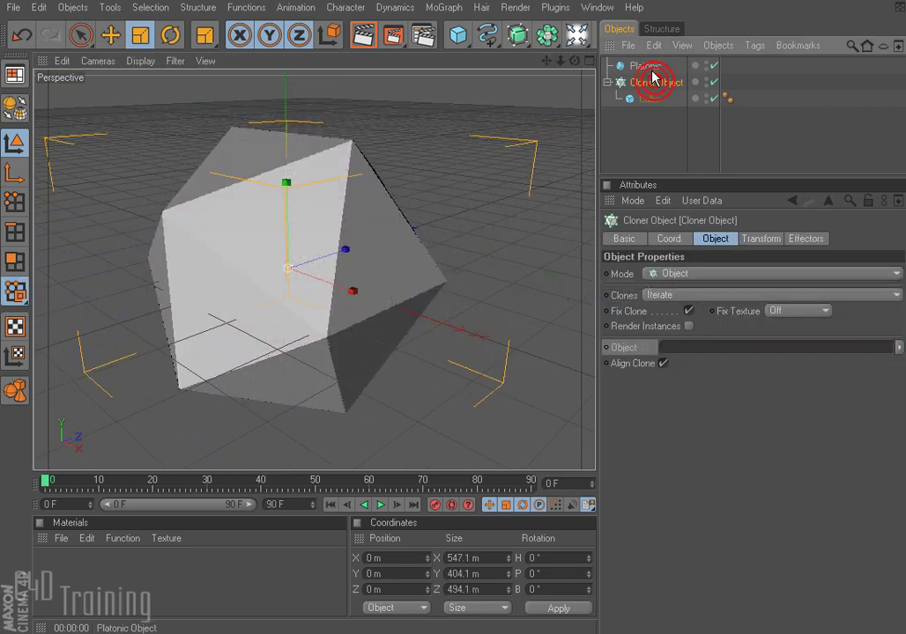
pyautogui.click(647, 67)
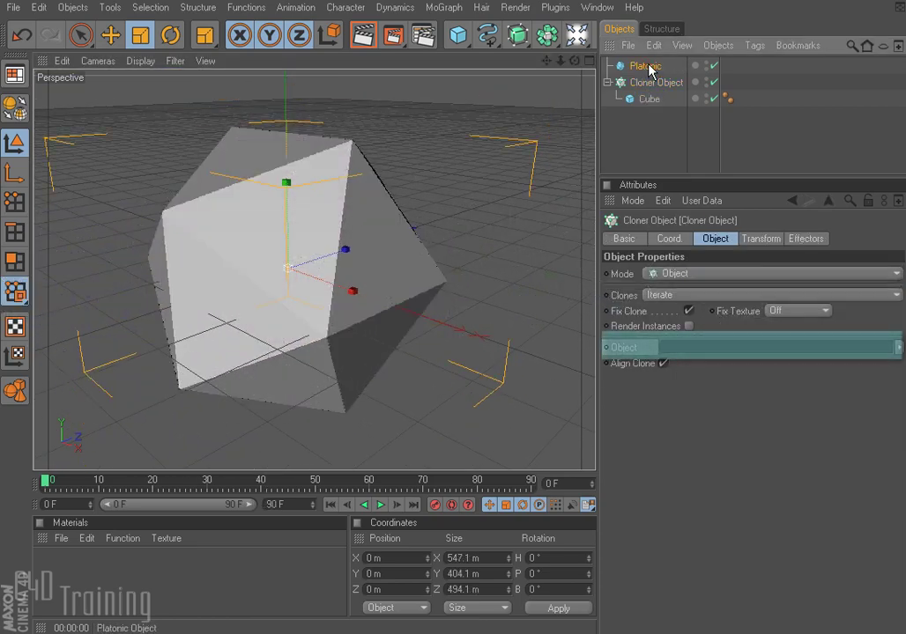
pyautogui.moveTo(650, 73); pyautogui.dragTo(632, 348)
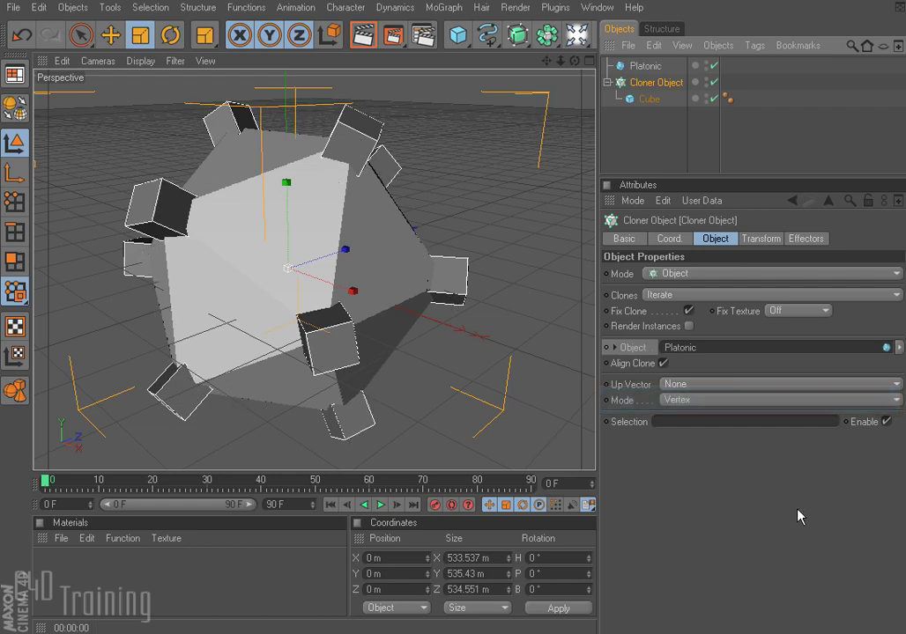
# Step: Try the Edge and Polygon Center modes, then settle on Surface to scatter the 20 cubes
pyautogui.click(706, 401)
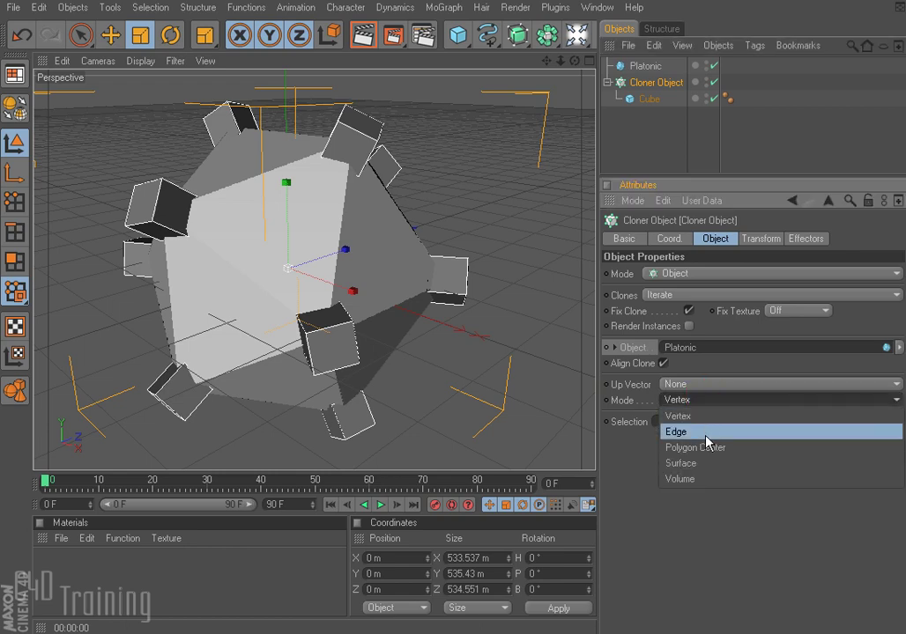
pyautogui.click(707, 433)
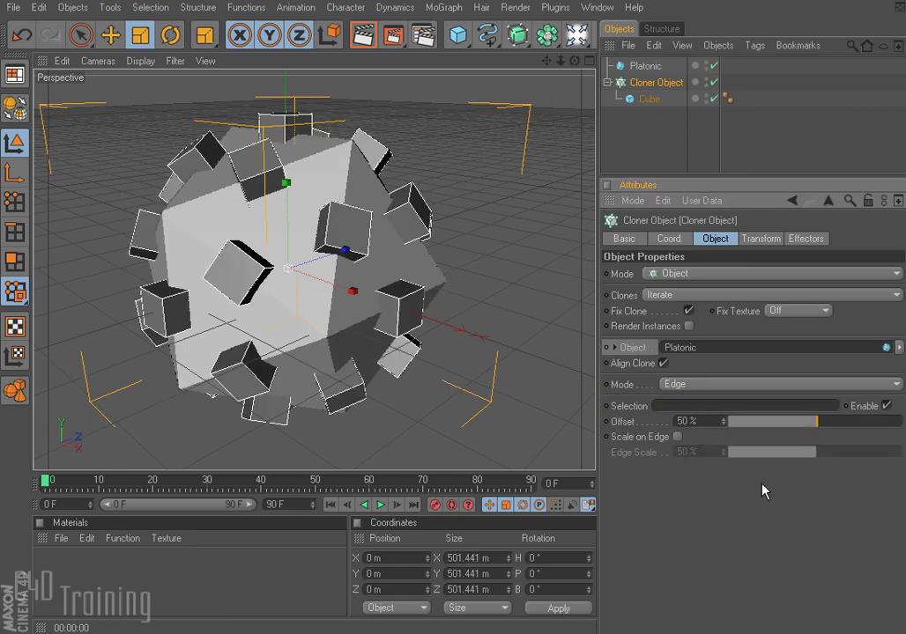
pyautogui.click(693, 385)
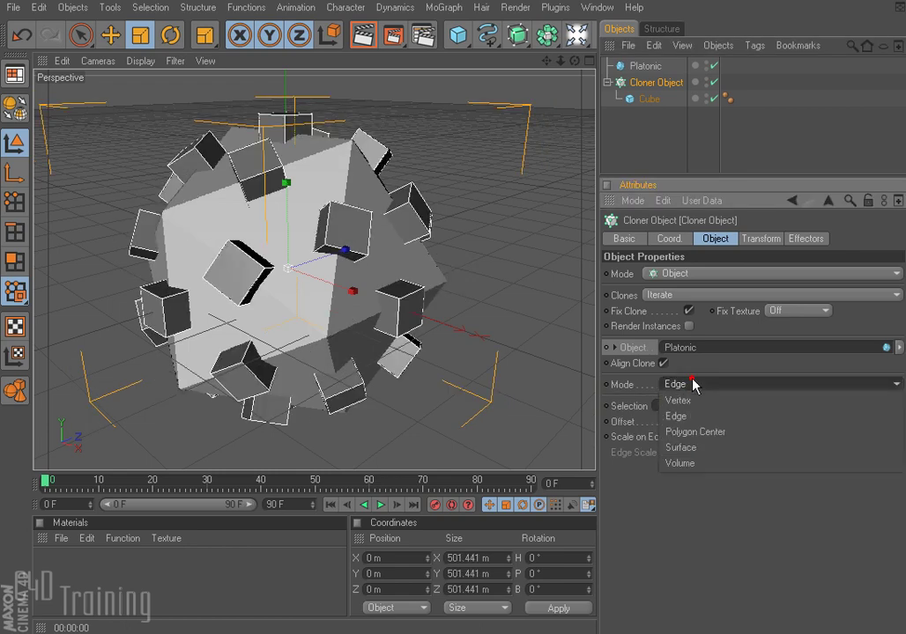
pyautogui.click(705, 430)
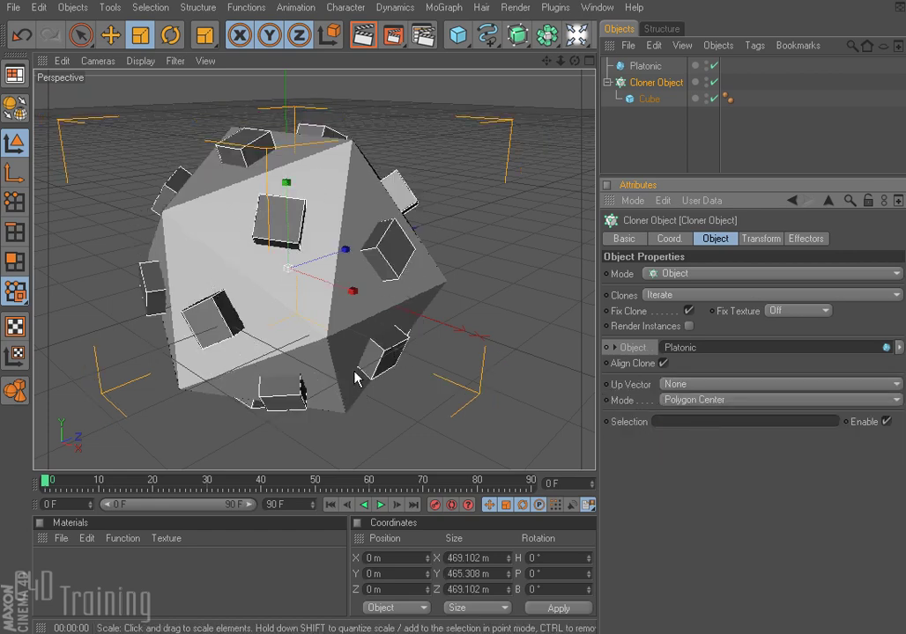
pyautogui.click(703, 399)
pyautogui.click(712, 467)
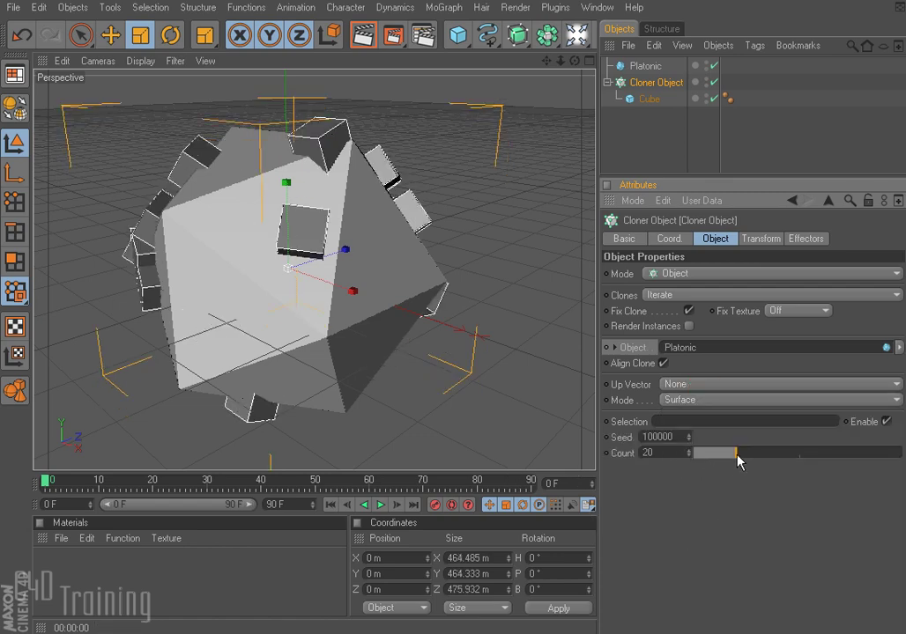
# Step: Drag the surface clone Count up to 100, experiment, then settle on 140 cubes
pyautogui.moveTo(737, 455); pyautogui.dragTo(903, 452)
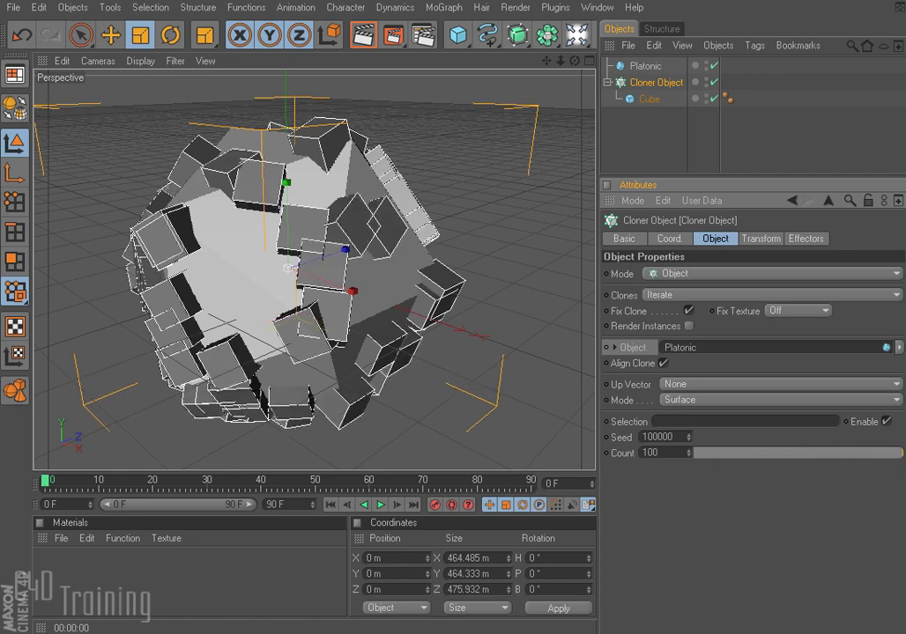
pyautogui.moveTo(689, 454)
pyautogui.mouseDown()
pyautogui.moveTo(689, 419)
pyautogui.moveTo(690, 457)
pyautogui.mouseUp()
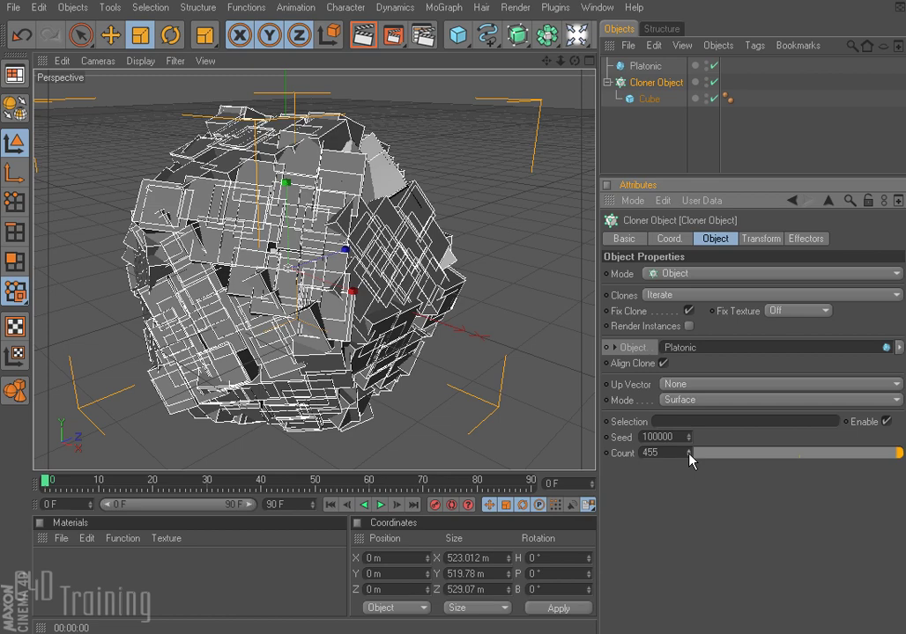
pyautogui.moveTo(688, 452); pyautogui.dragTo(691, 513)
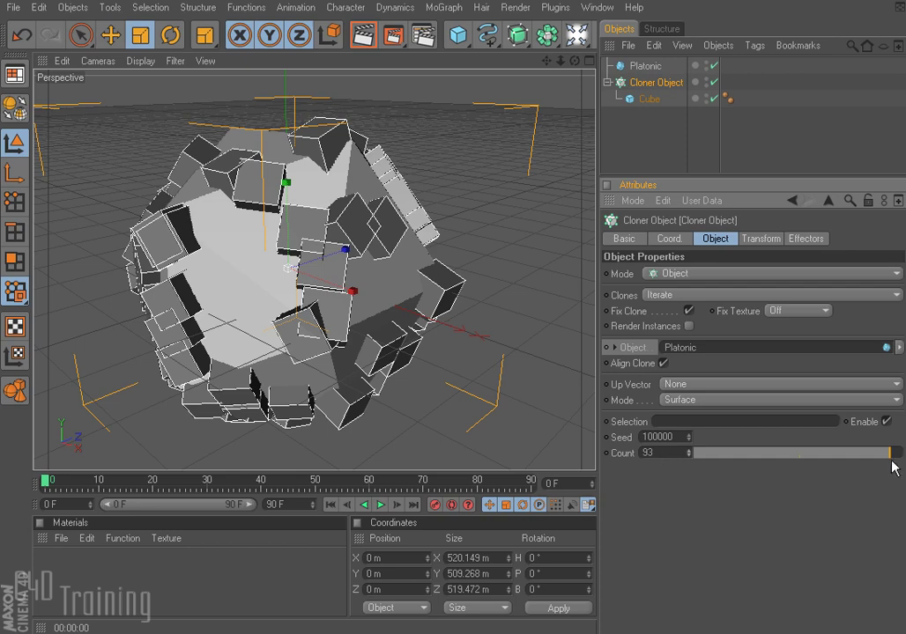
pyautogui.moveTo(891, 460); pyautogui.dragTo(904, 455)
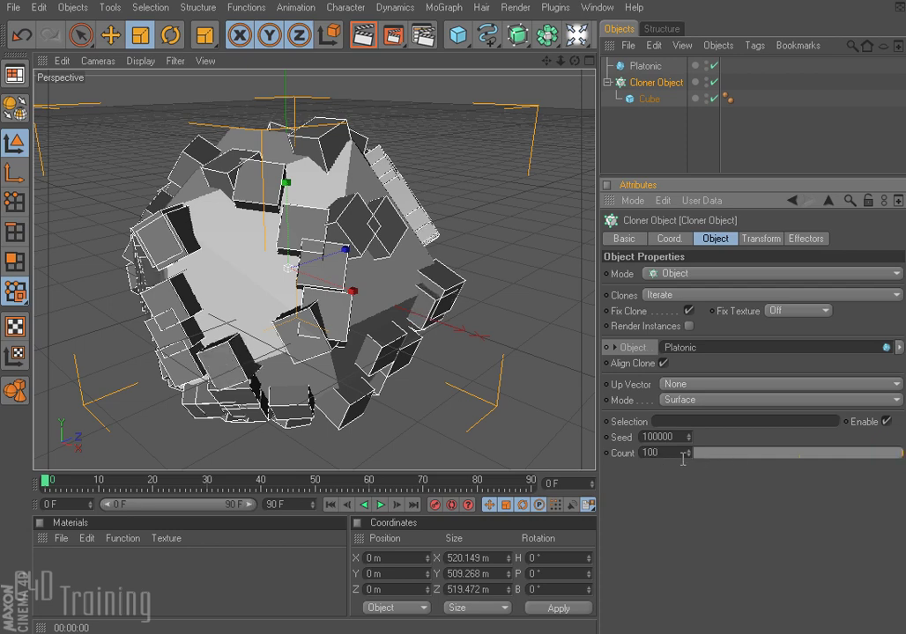
pyautogui.moveTo(689, 459); pyautogui.dragTo(687, 470)
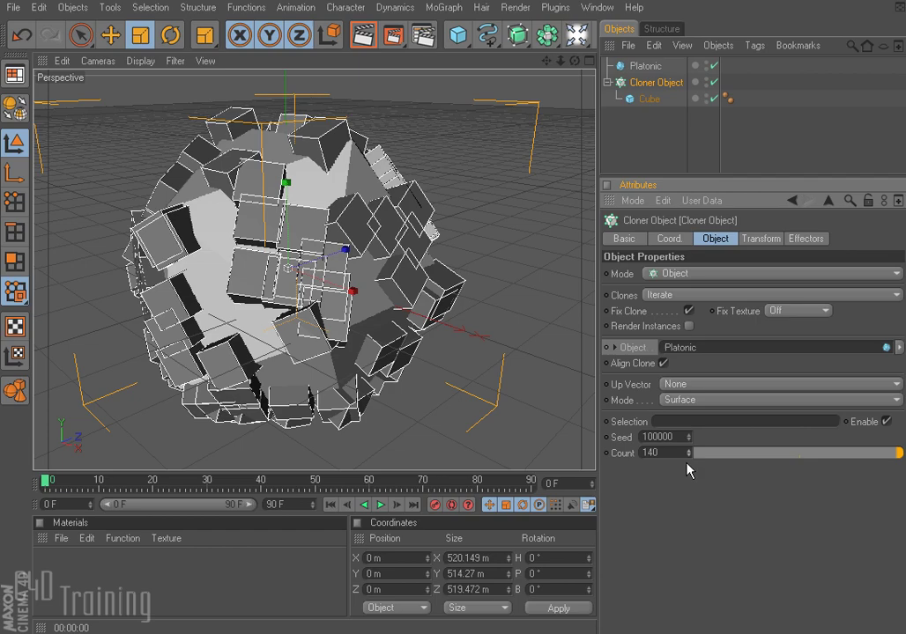
# Step: Switch the Cloner Mode to Volume and raise the Count to 278 clones
pyautogui.click(708, 401)
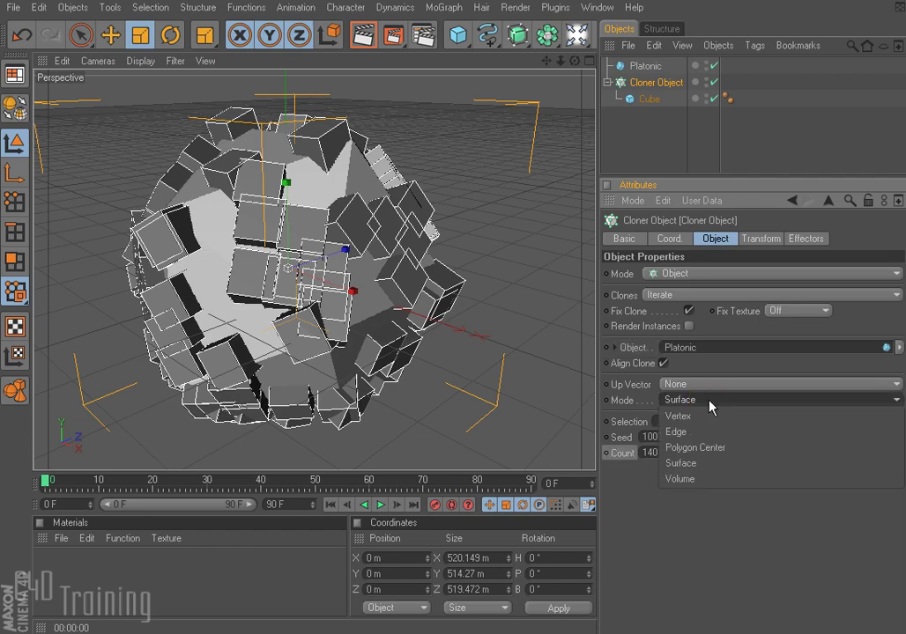
pyautogui.click(702, 480)
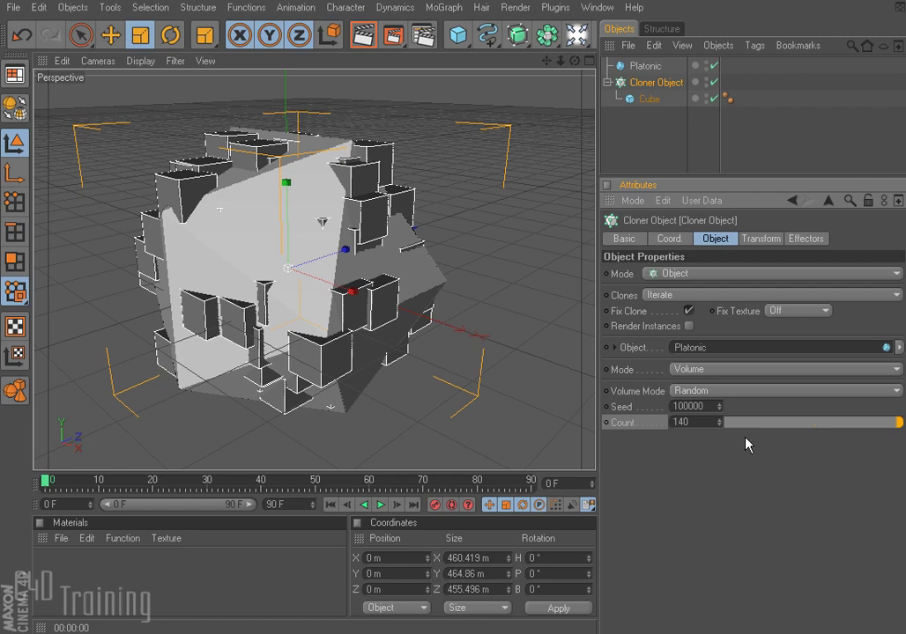
pyautogui.moveTo(718, 423); pyautogui.dragTo(697, 261)
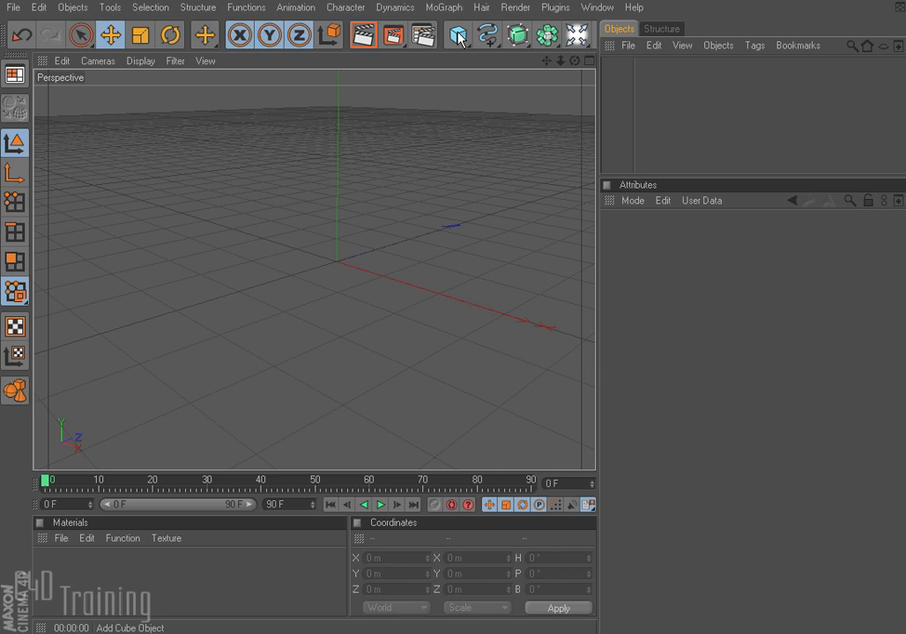
# Step: Add a cube, flatten it into a thin slab and wrap it in a Cloner
pyautogui.click(458, 35)
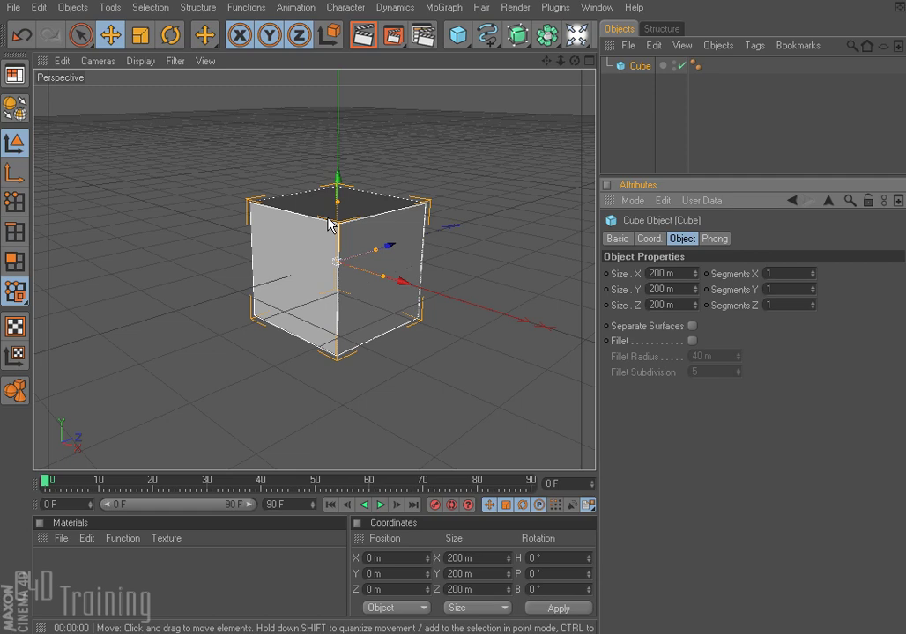
pyautogui.moveTo(338, 202); pyautogui.dragTo(453, 308)
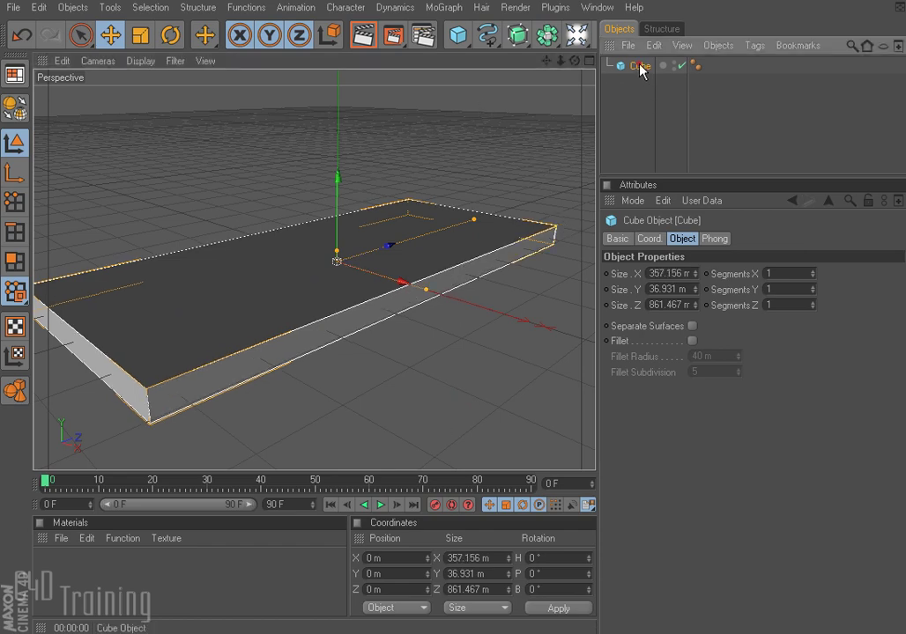
pyautogui.click(445, 8)
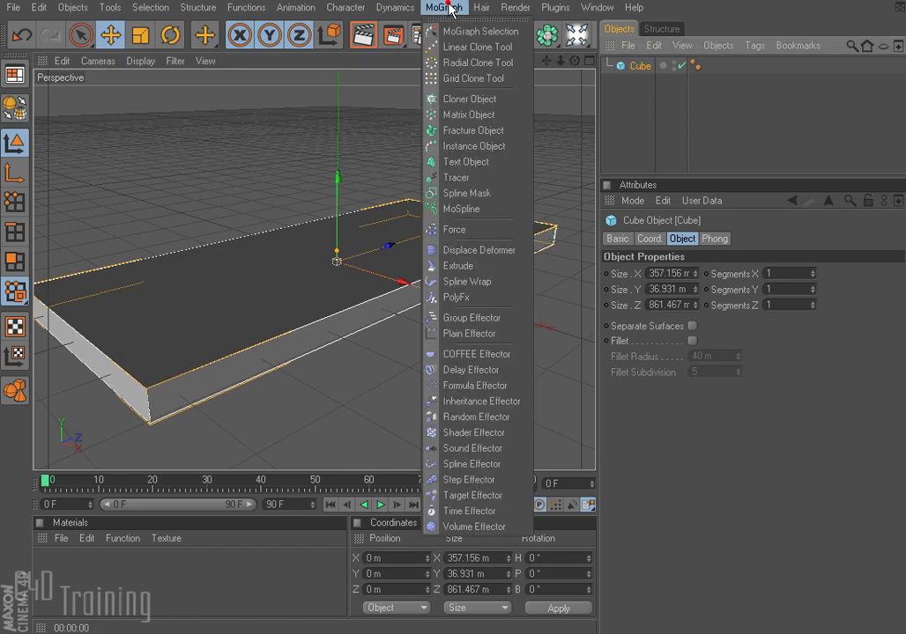
pyautogui.click(469, 99)
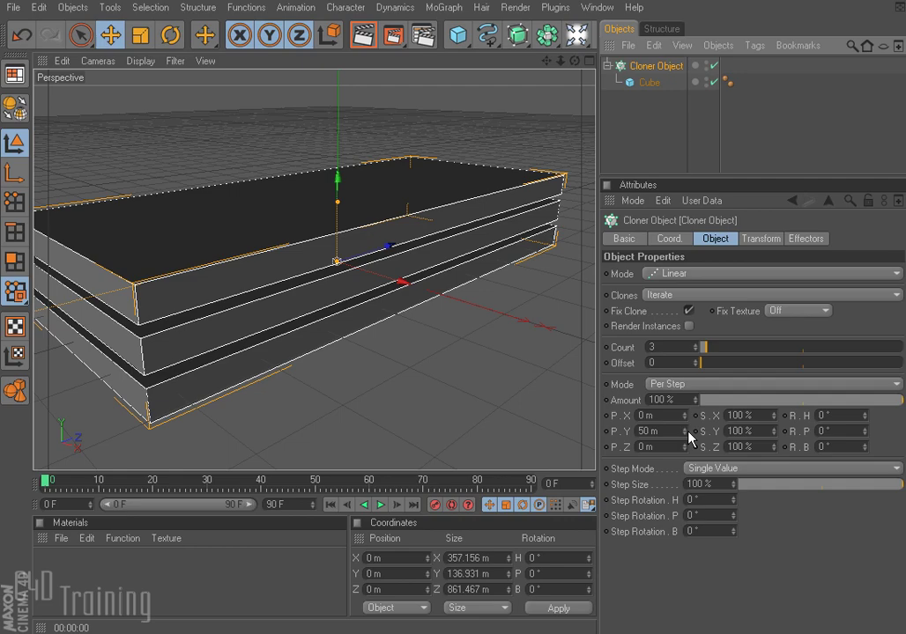
# Step: Set the clone offsets to P.Y 37 m, S.X 79% and P.X -36 m to form stairs
pyautogui.moveTo(684, 431)
pyautogui.mouseDown()
pyautogui.moveTo(685, 454)
pyautogui.moveTo(684, 443)
pyautogui.mouseUp()
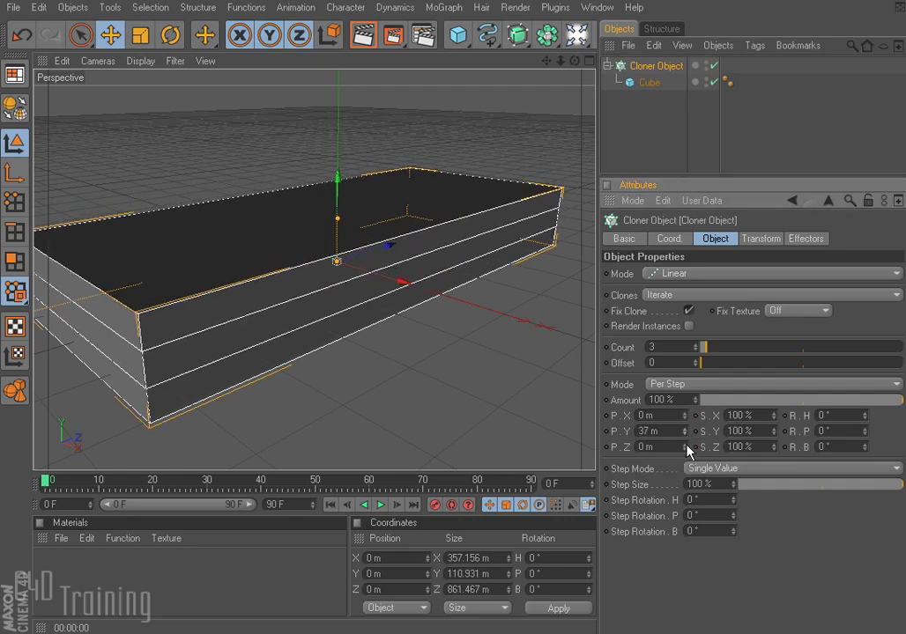
pyautogui.moveTo(775, 414); pyautogui.dragTo(774, 418)
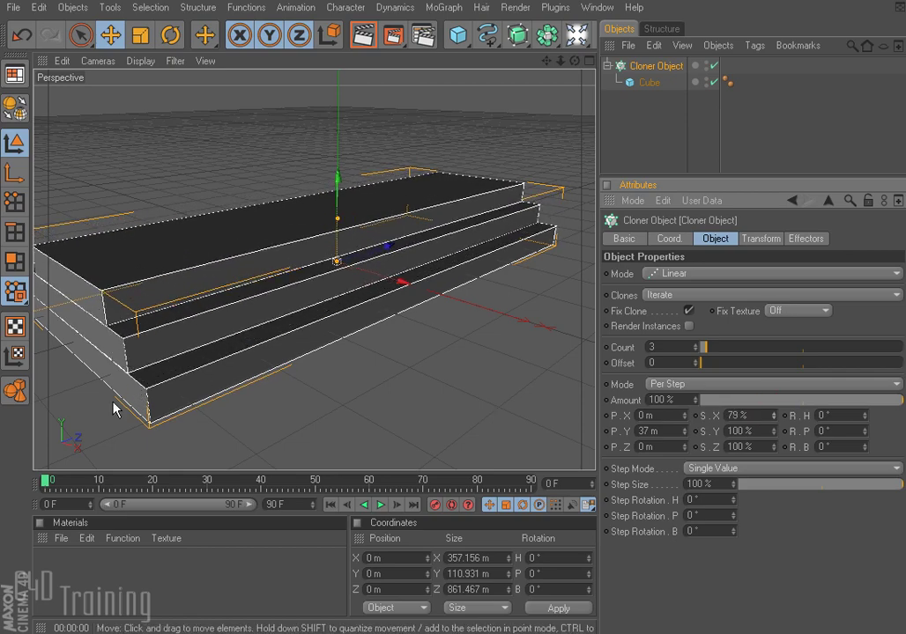
pyautogui.keyDown('alt'); pyautogui.moveTo(130, 409); pyautogui.dragTo(167, 430); pyautogui.keyUp('alt')
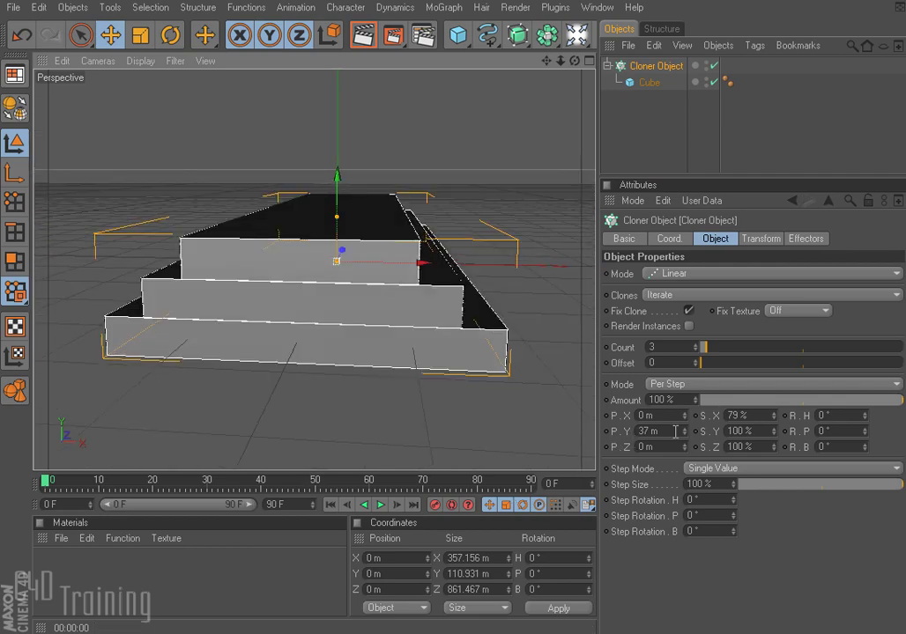
pyautogui.moveTo(684, 414); pyautogui.dragTo(684, 418)
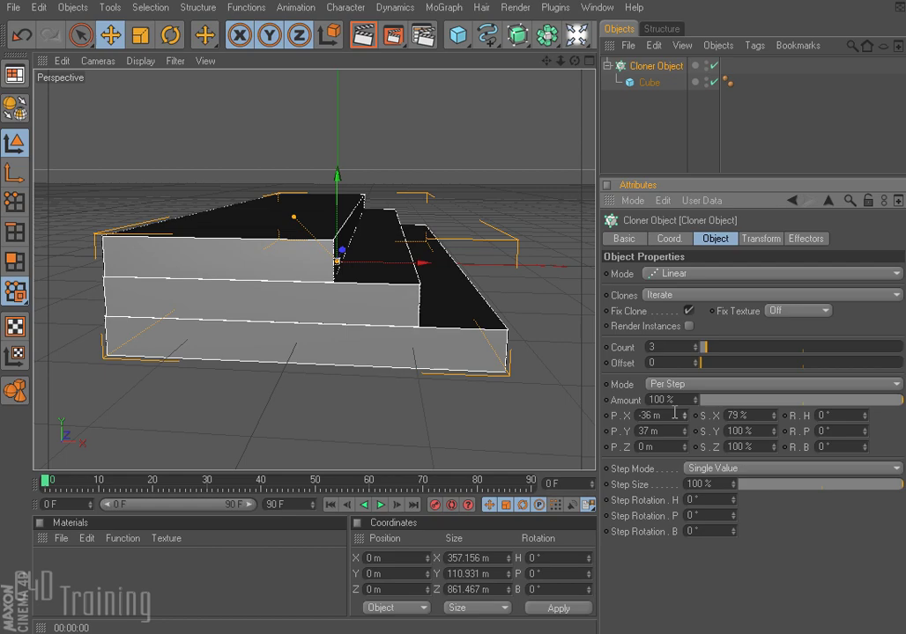
pyautogui.keyDown('alt'); pyautogui.moveTo(264, 396); pyautogui.dragTo(335, 361); pyautogui.keyUp('alt')
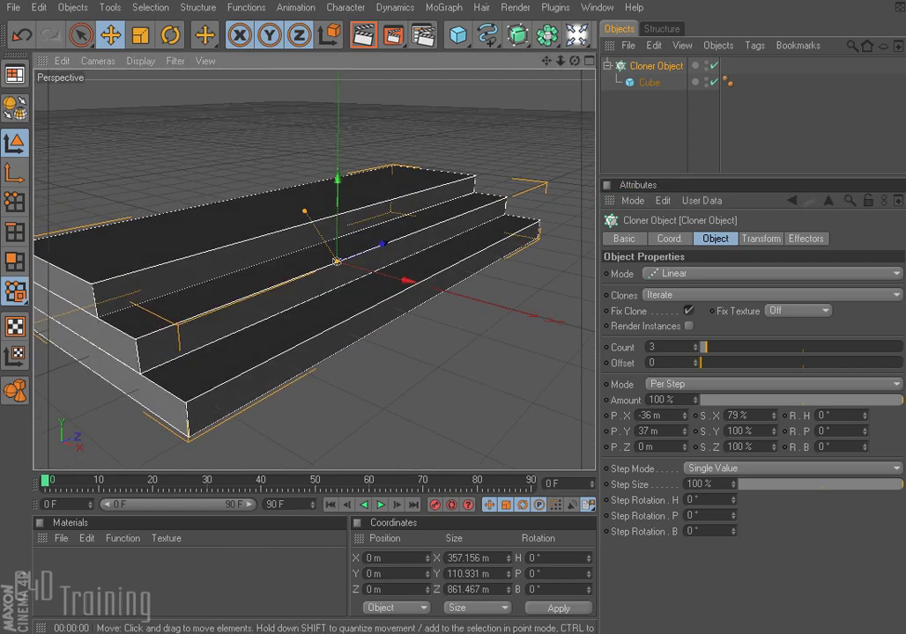
pyautogui.keyDown('alt'); pyautogui.moveTo(447, 385); pyautogui.dragTo(443, 367); pyautogui.keyUp('alt')
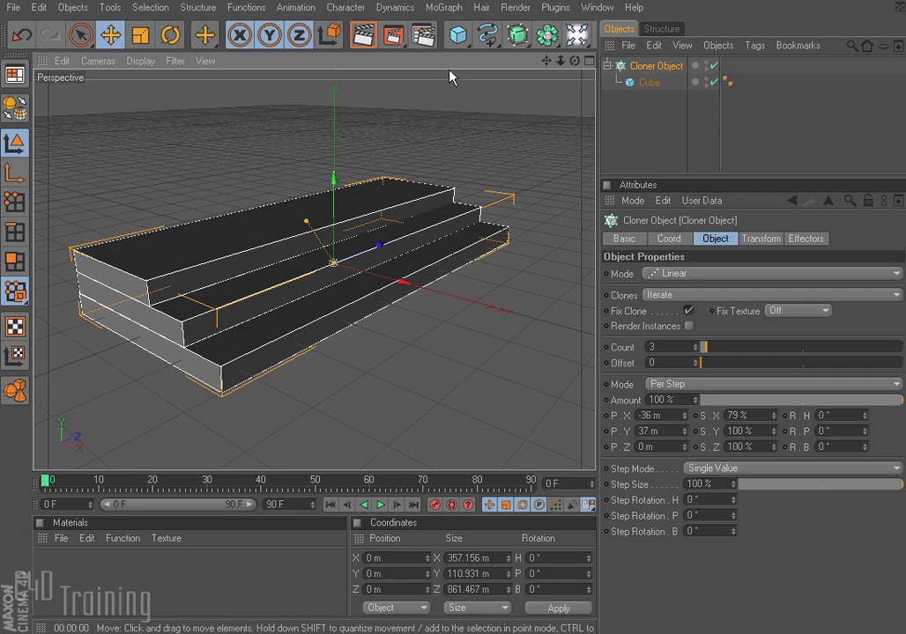
# Step: Add a Cylinder, raise it above the steps, shift it left and wrap it in Cloner Object.1
pyautogui.moveTo(457, 35); pyautogui.dragTo(766, 50)
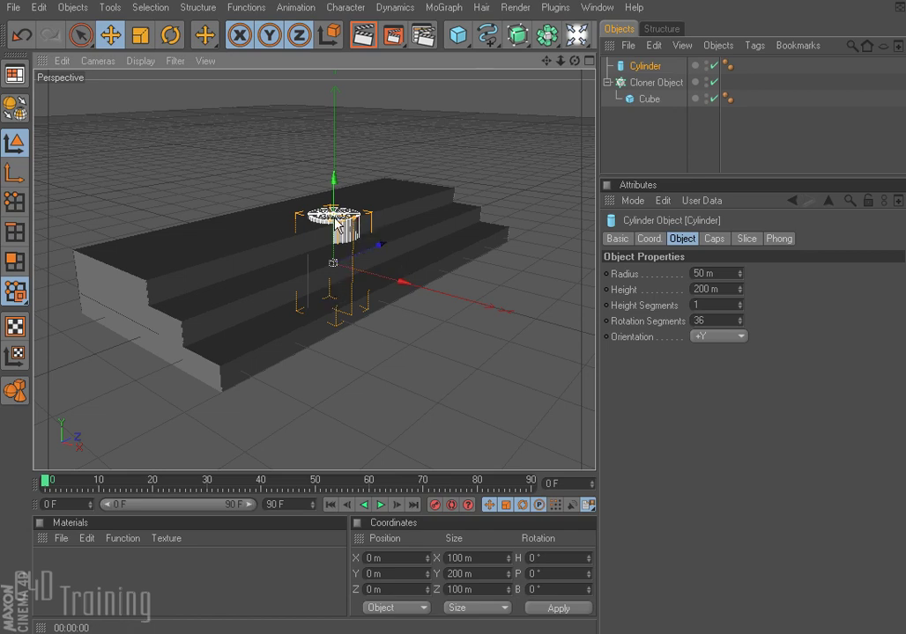
pyautogui.moveTo(335, 196); pyautogui.dragTo(328, 69)
pyautogui.moveTo(350, 163); pyautogui.dragTo(322, 161)
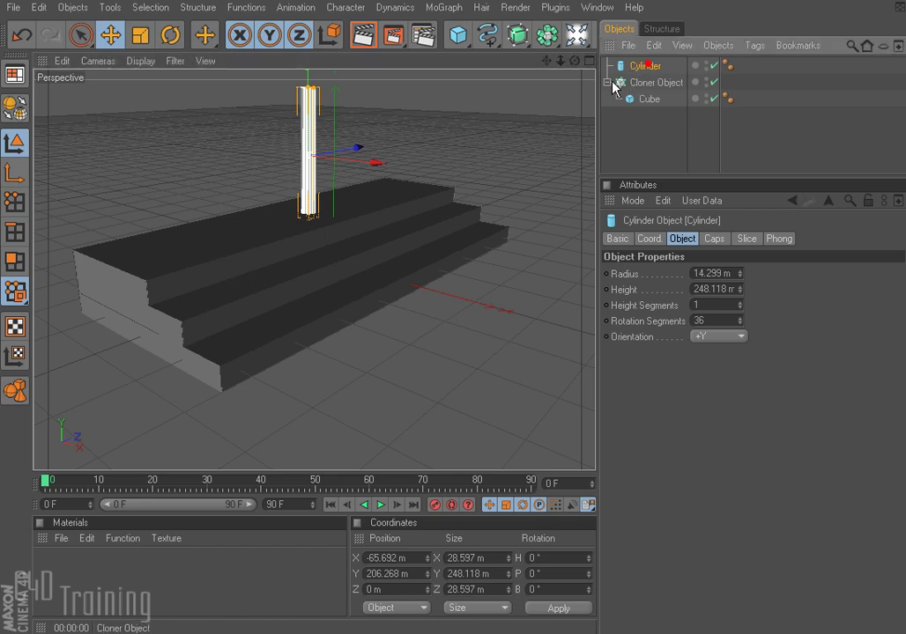
pyautogui.click(447, 8)
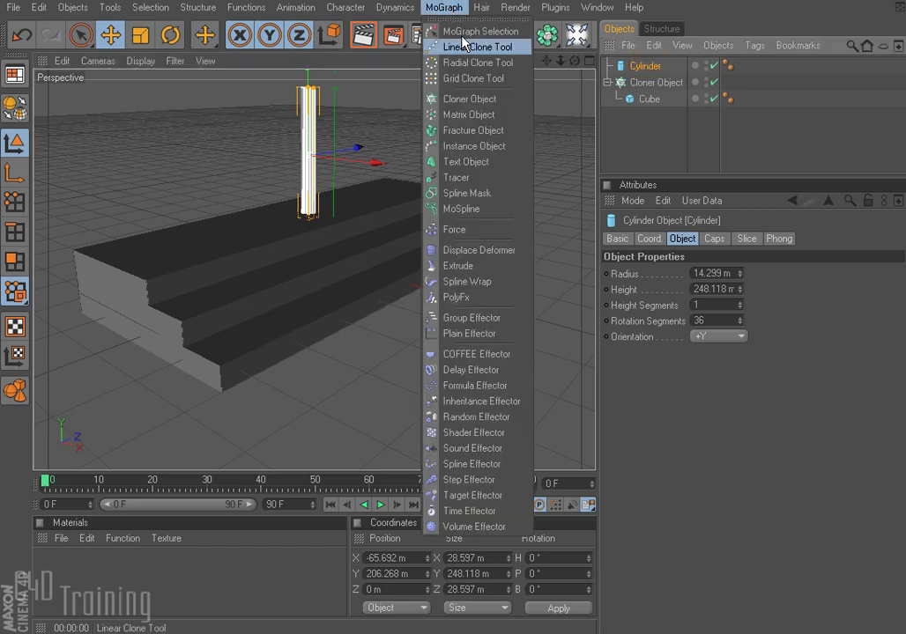
pyautogui.keyDown('alt'); pyautogui.click(470, 99); pyautogui.keyUp('alt')
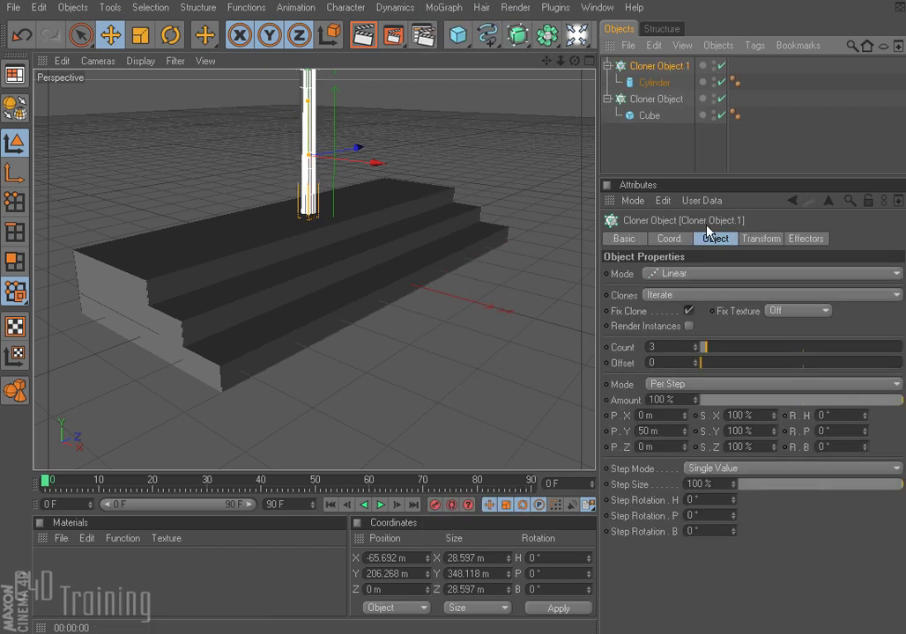
# Step: Set the column cloner Mode to Radial on the XZ plane
pyautogui.click(684, 275)
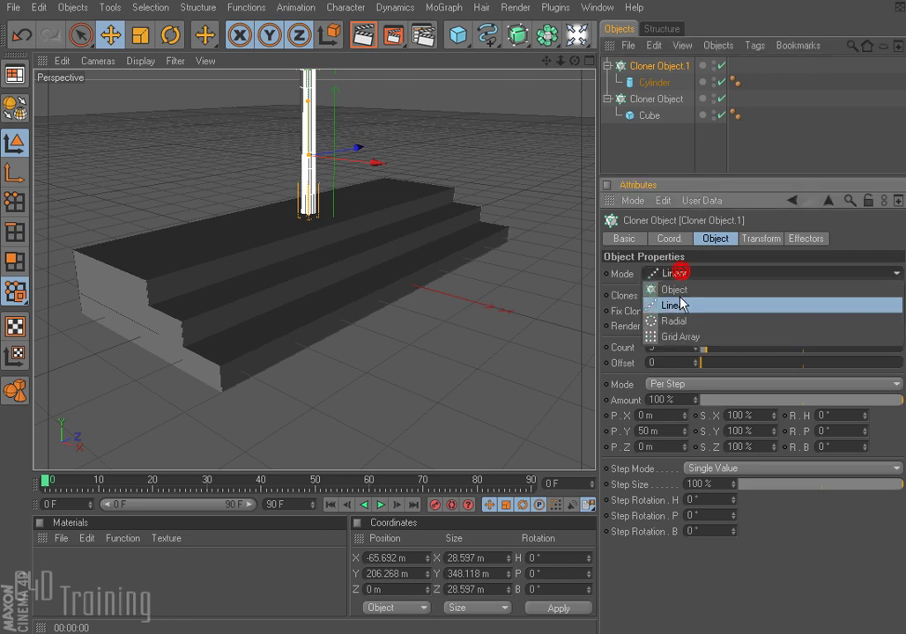
pyautogui.click(687, 323)
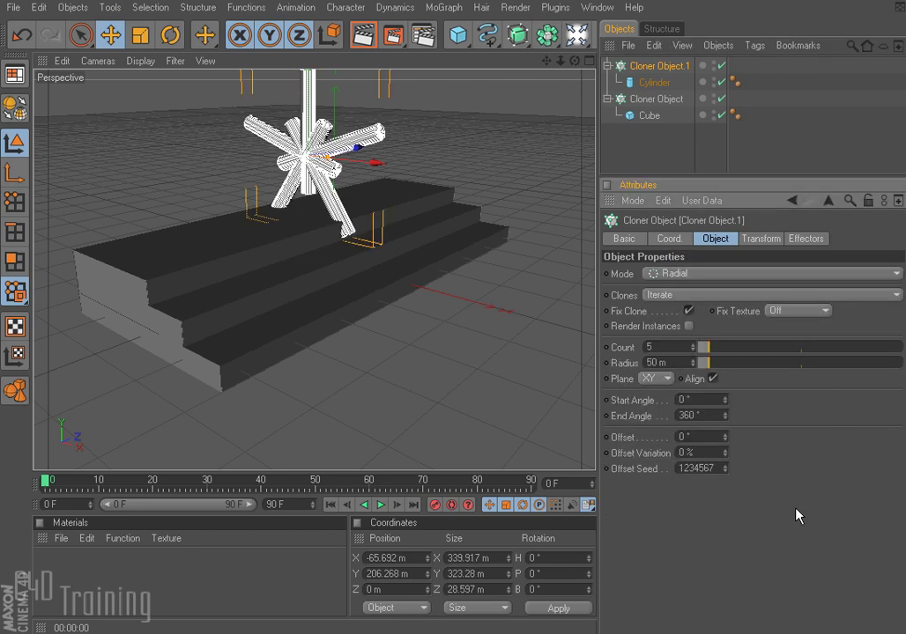
pyautogui.click(666, 380)
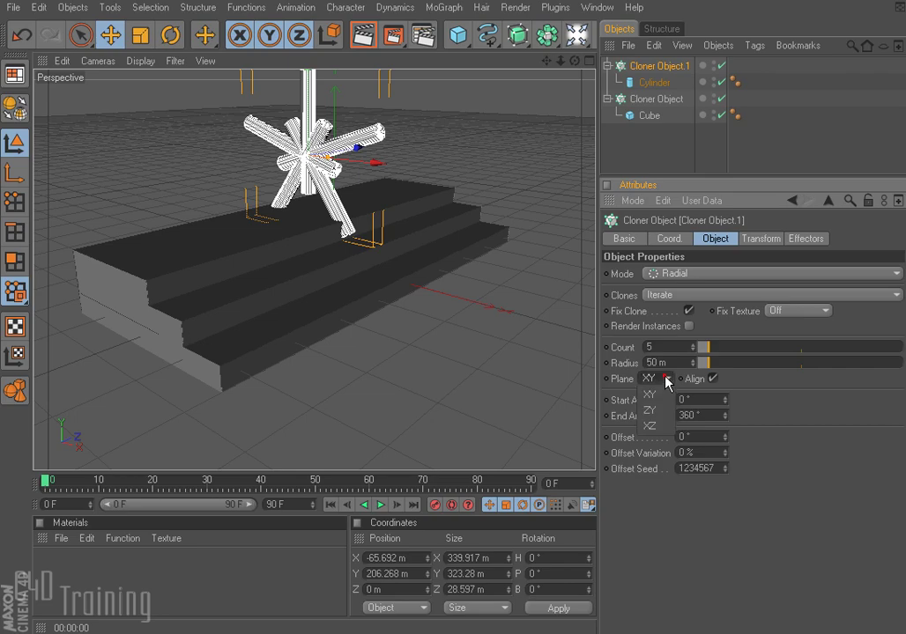
pyautogui.click(651, 425)
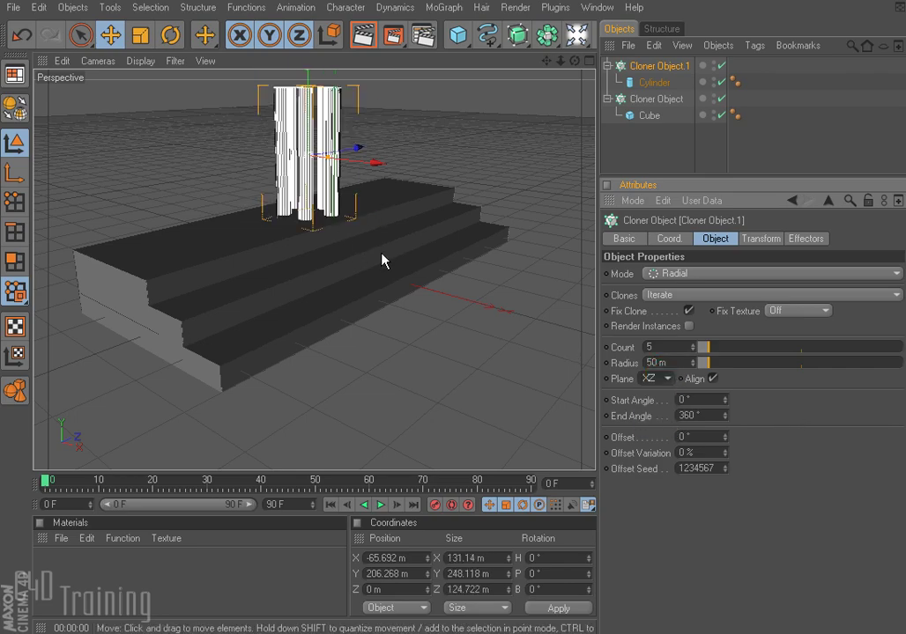
pyautogui.keyDown('alt'); pyautogui.moveTo(382, 261); pyautogui.dragTo(365, 348); pyautogui.keyUp('alt')
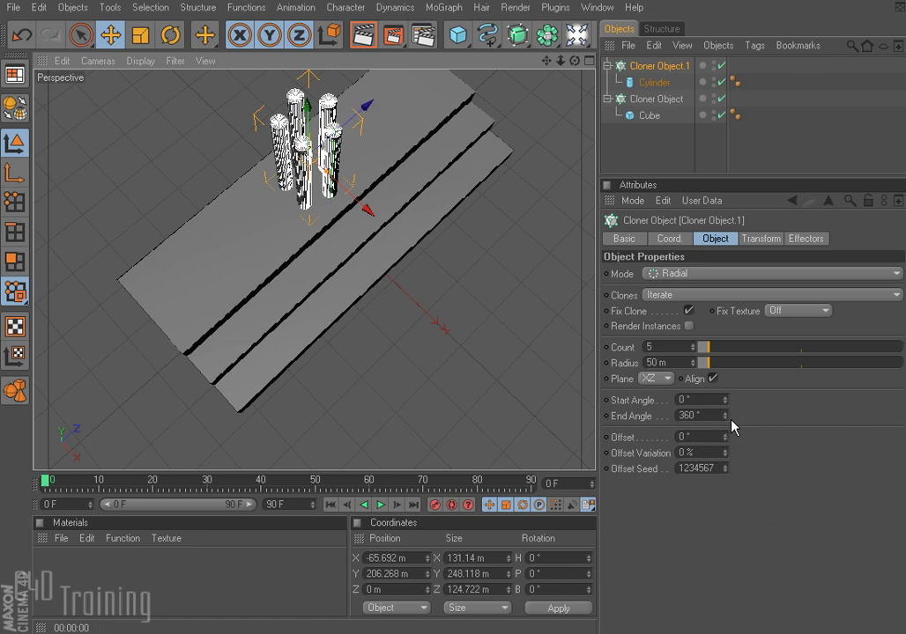
# Step: Give the ring 19 clones, radius 322 m, start angle 177° and end angle 381°
pyautogui.moveTo(707, 363); pyautogui.dragTo(752, 362)
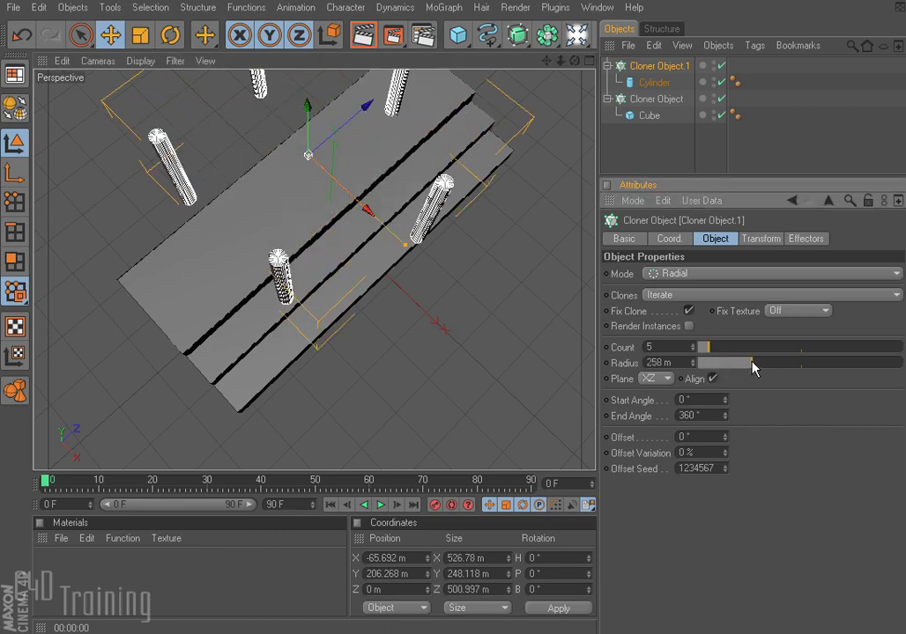
pyautogui.scroll(-3, 428, 333)
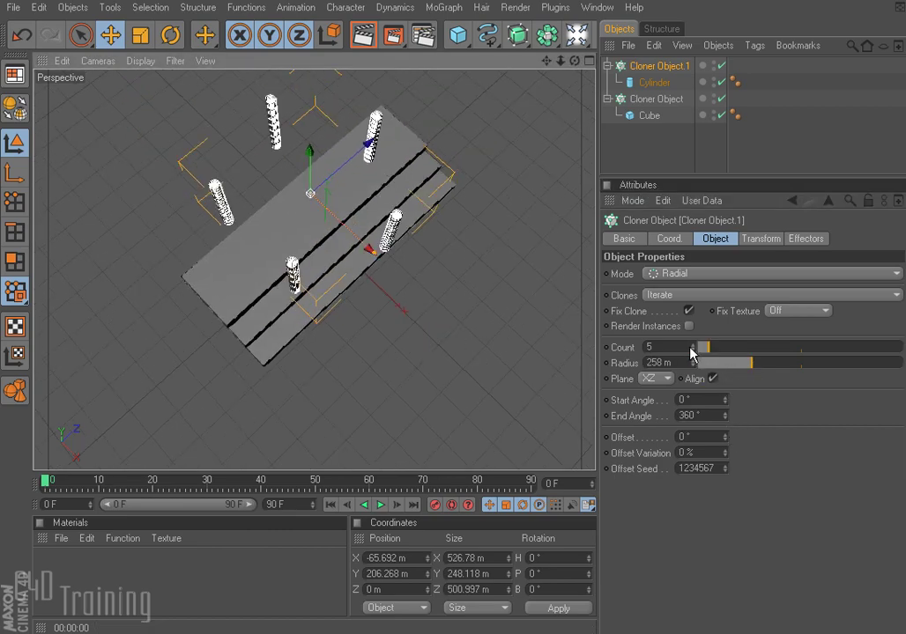
pyautogui.moveTo(707, 347); pyautogui.dragTo(775, 364)
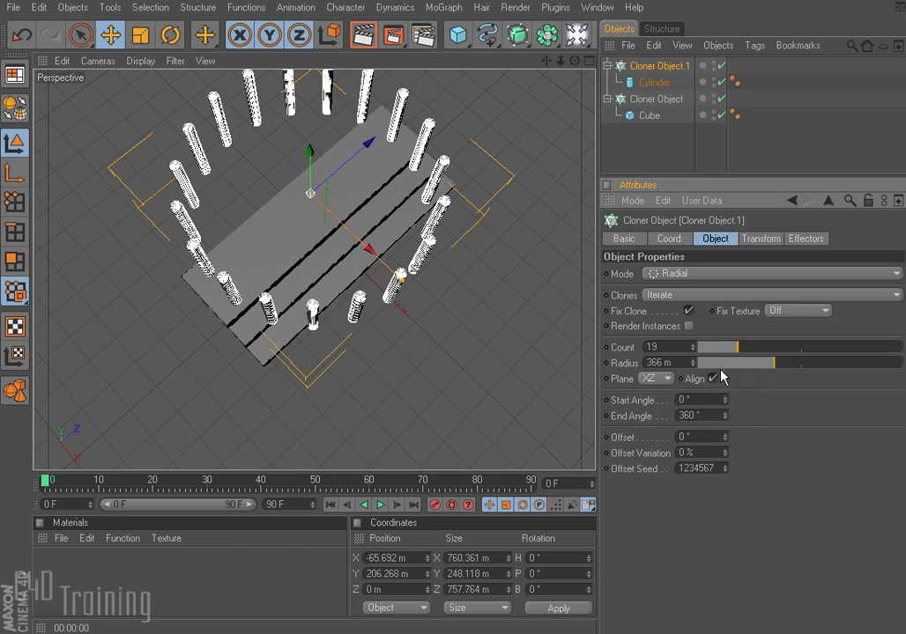
pyautogui.moveTo(778, 369); pyautogui.dragTo(763, 365)
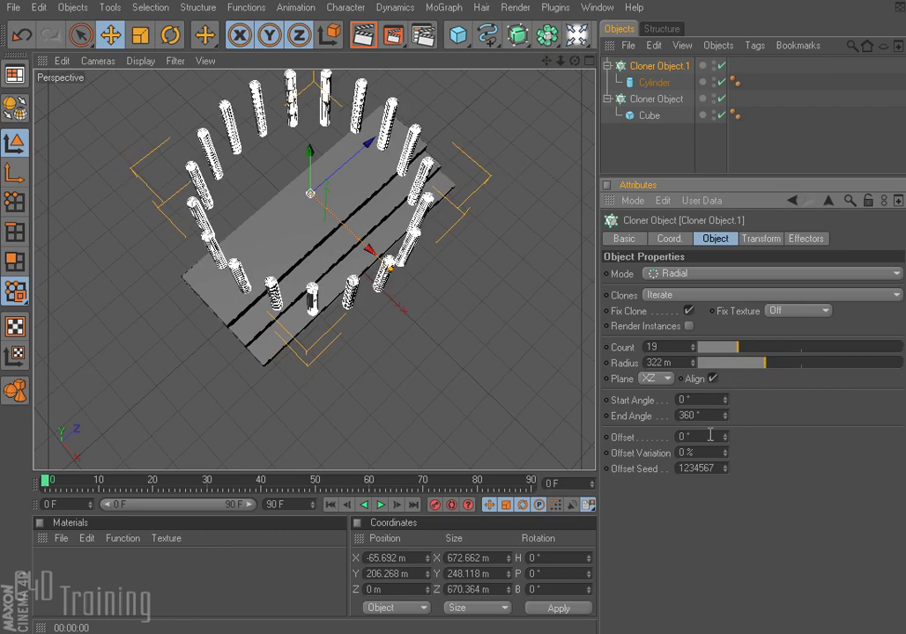
pyautogui.click(628, 416)
pyautogui.moveTo(728, 402)
pyautogui.mouseDown()
pyautogui.moveTo(728, 352)
pyautogui.moveTo(728, 370)
pyautogui.mouseUp()
pyautogui.moveTo(728, 415); pyautogui.dragTo(728, 410)
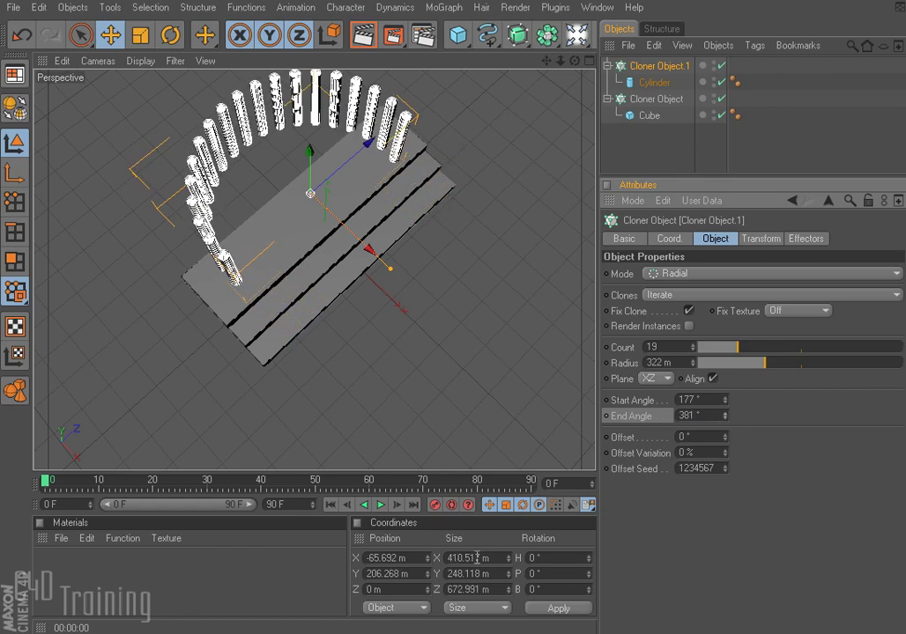
# Step: Widen the cube slab to 754.075 m, move the stair cloner to X −90.883 m and set P.X to −77 m
pyautogui.click(652, 116)
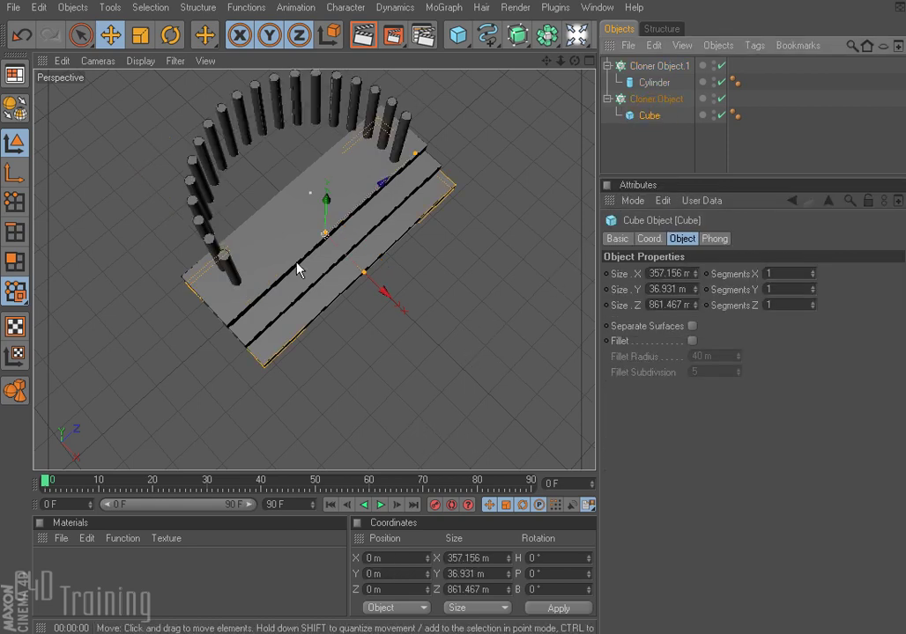
pyautogui.moveTo(364, 274); pyautogui.dragTo(410, 315)
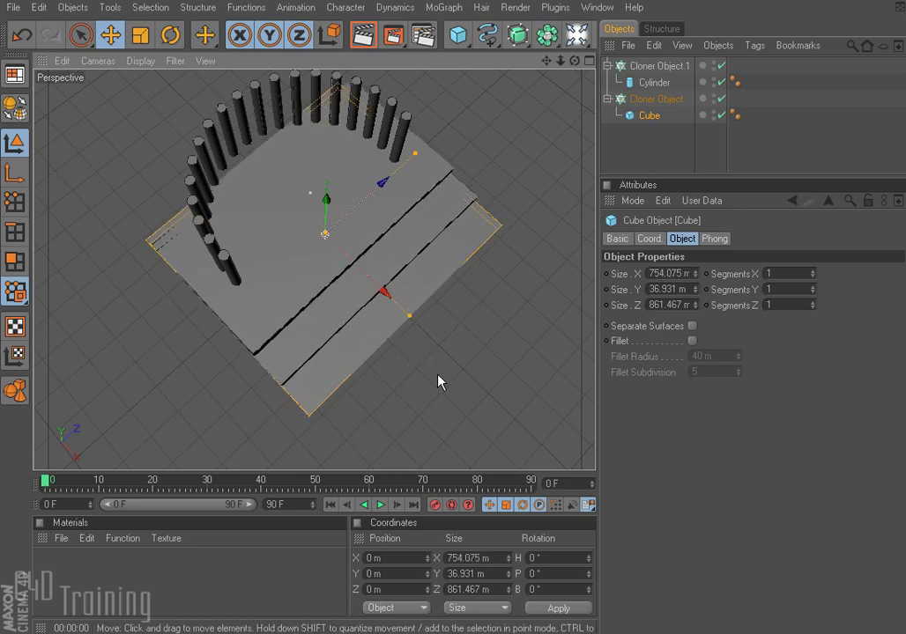
pyautogui.click(639, 172)
pyautogui.click(653, 99)
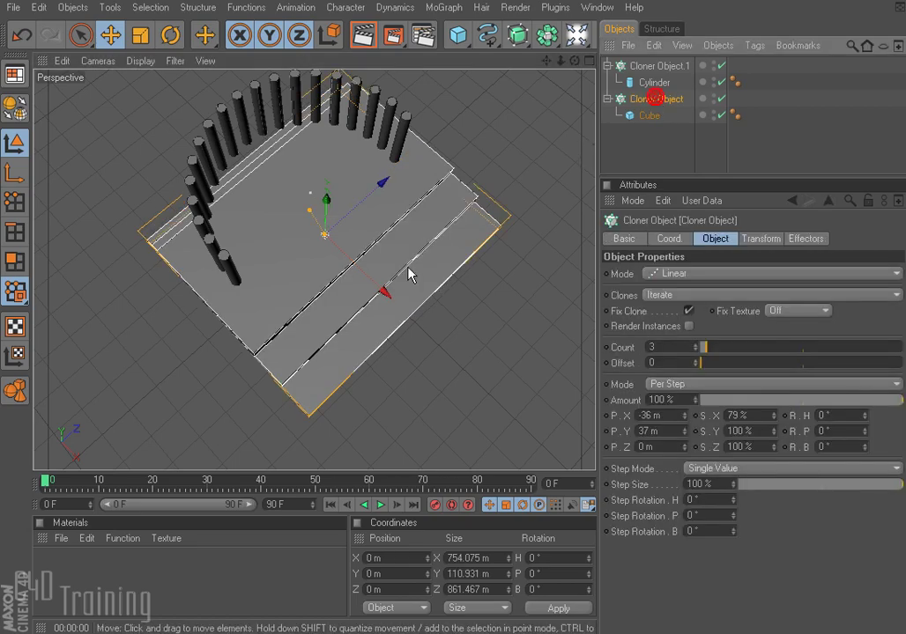
pyautogui.moveTo(381, 296); pyautogui.dragTo(364, 274)
pyautogui.keyDown('alt'); pyautogui.moveTo(201, 419); pyautogui.dragTo(243, 229); pyautogui.keyUp('alt')
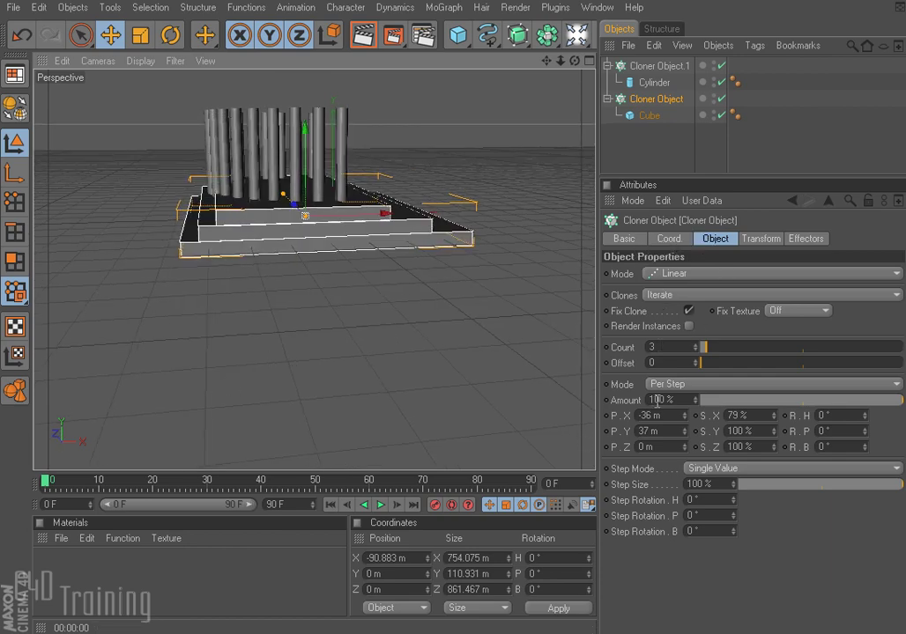
pyautogui.moveTo(683, 416); pyautogui.dragTo(646, 418)
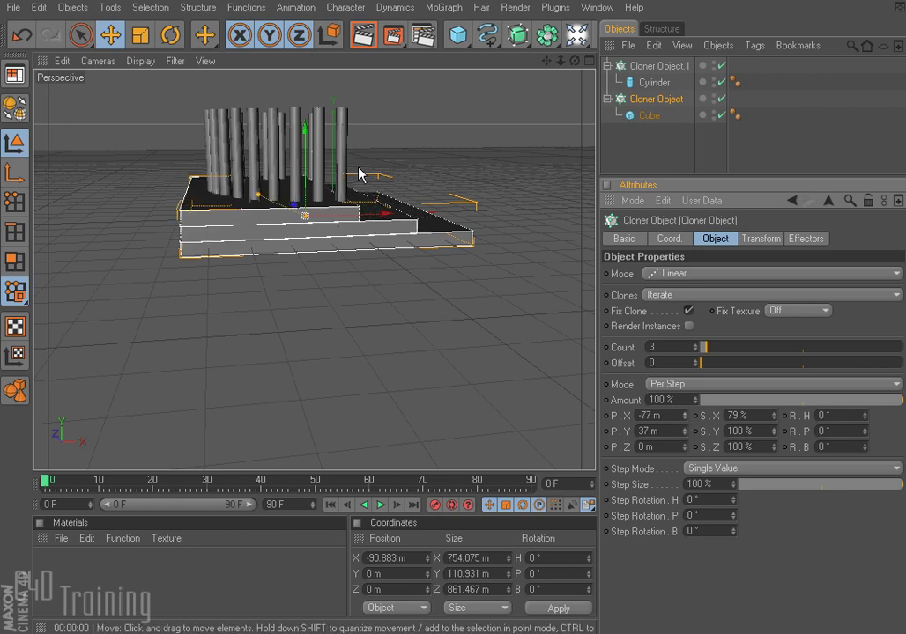
# Step: Drag Cloner Object.1 along X to −115.192 m and confirm its position in the Transform tab
pyautogui.click(667, 65)
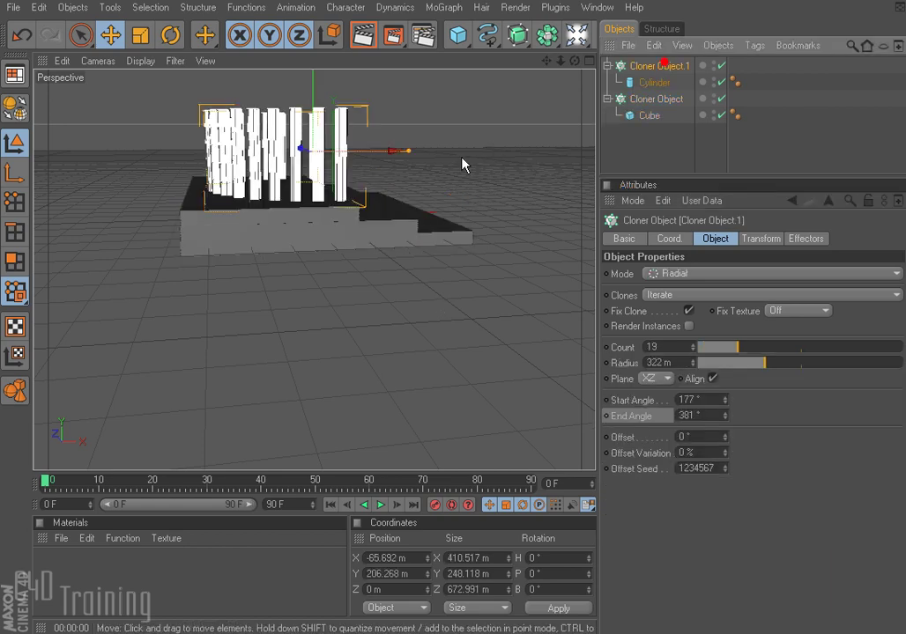
pyautogui.moveTo(393, 159); pyautogui.dragTo(377, 160)
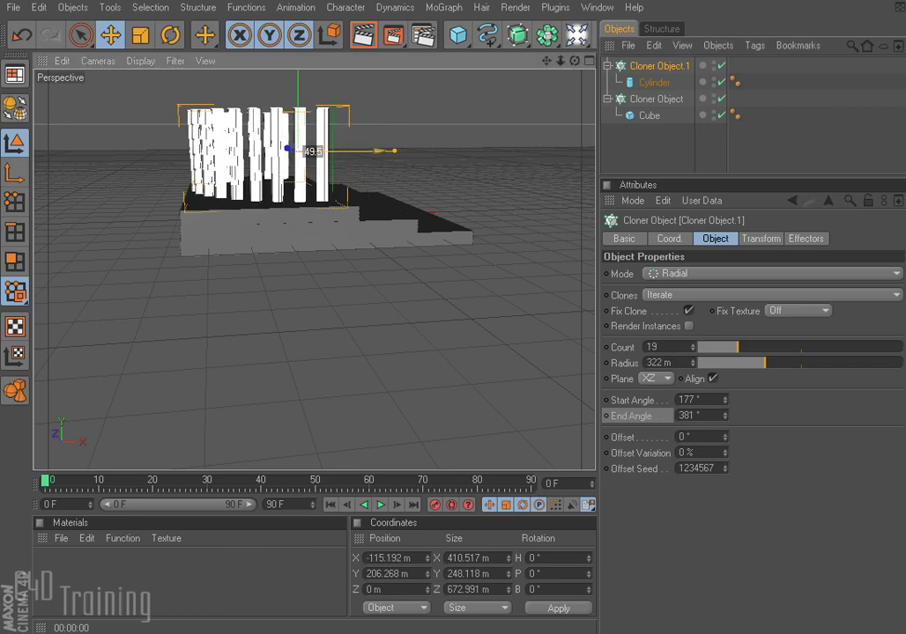
pyautogui.keyDown('alt'); pyautogui.moveTo(298, 333); pyautogui.dragTo(300, 231); pyautogui.keyUp('alt')
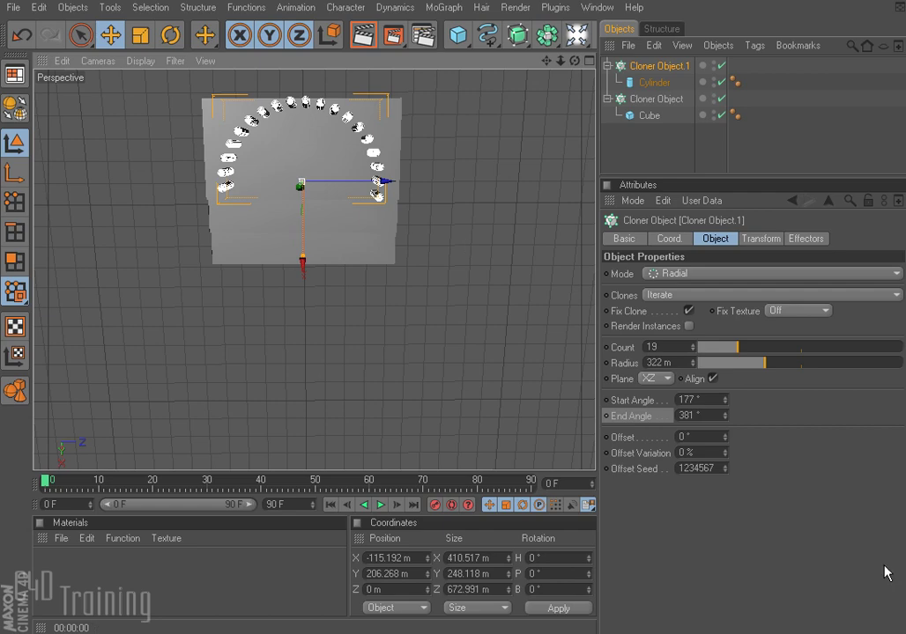
pyautogui.click(716, 239)
pyautogui.click(763, 239)
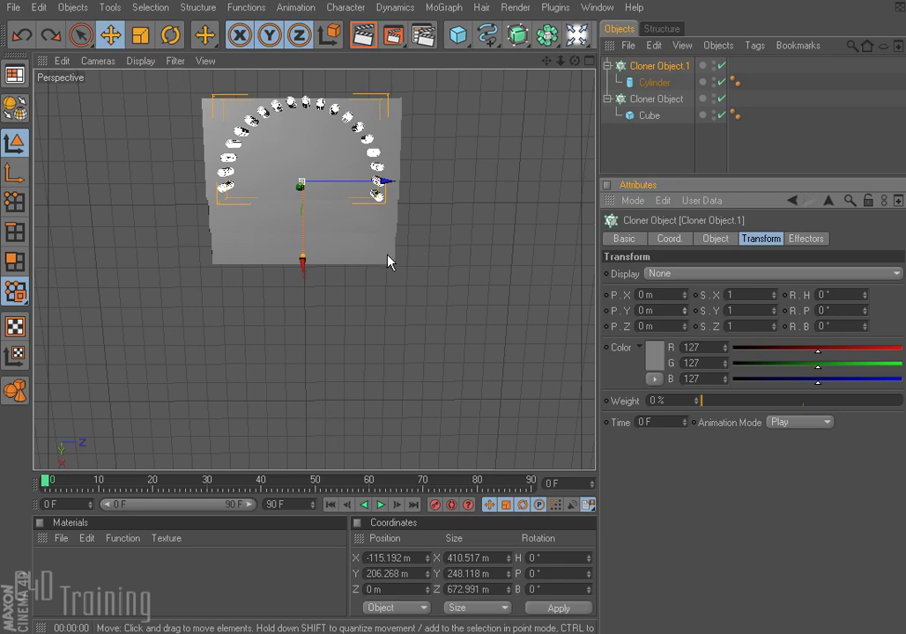
pyautogui.moveTo(378, 354)
pyautogui.keyDown('alt'); pyautogui.mouseDown()
pyautogui.moveTo(406, 303)
pyautogui.moveTo(409, 256)
pyautogui.moveTo(370, 255)
pyautogui.moveTo(359, 278)
pyautogui.mouseUp(); pyautogui.keyUp('alt')
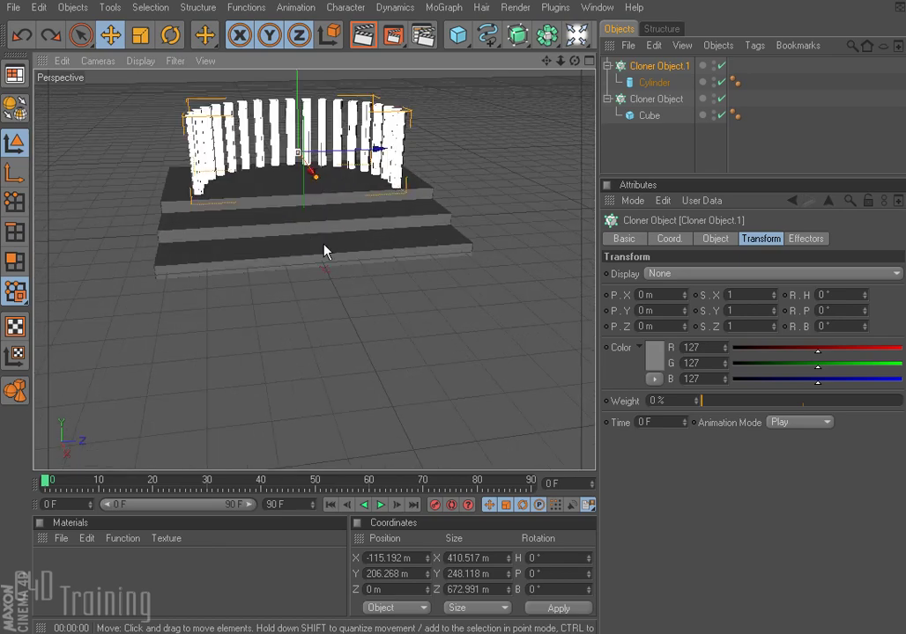
pyautogui.moveTo(324, 249)
pyautogui.keyDown('alt'); pyautogui.mouseDown()
pyautogui.moveTo(343, 264)
pyautogui.moveTo(350, 325)
pyautogui.moveTo(454, 323)
pyautogui.moveTo(436, 323)
pyautogui.mouseUp(); pyautogui.keyUp('alt')
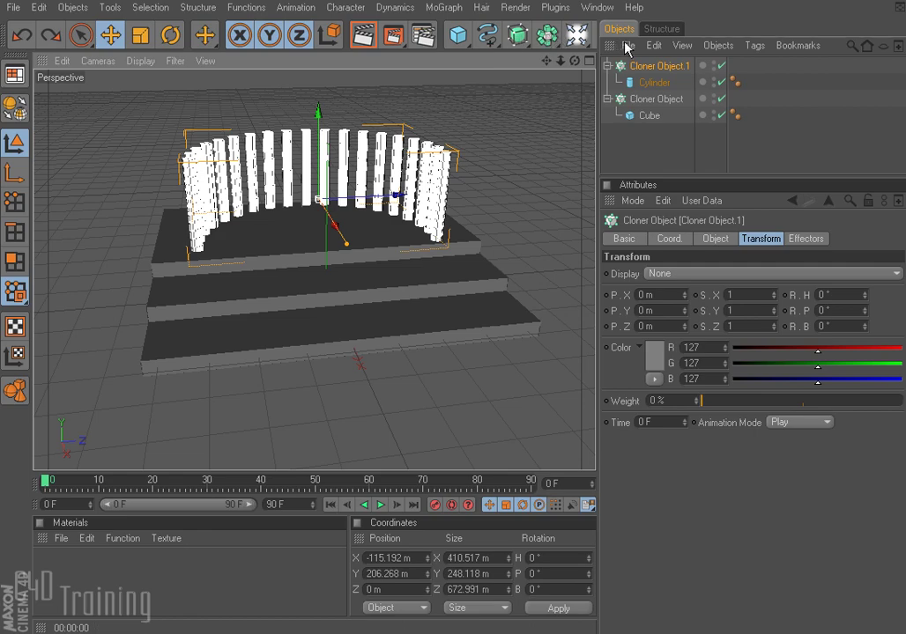
# Step: Add a light, change its Type to Spot and raise it above the stage
pyautogui.click(577, 35)
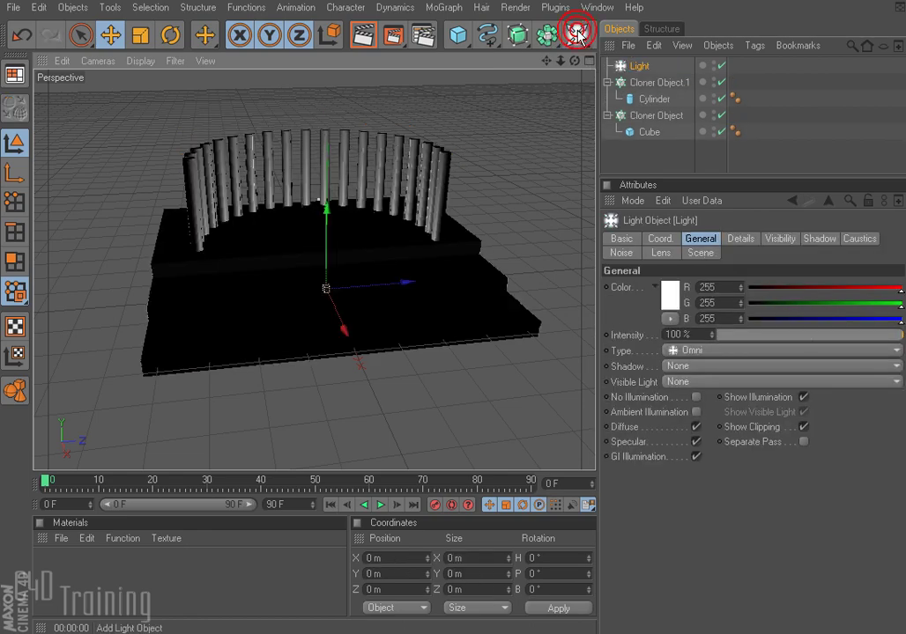
pyautogui.click(638, 65)
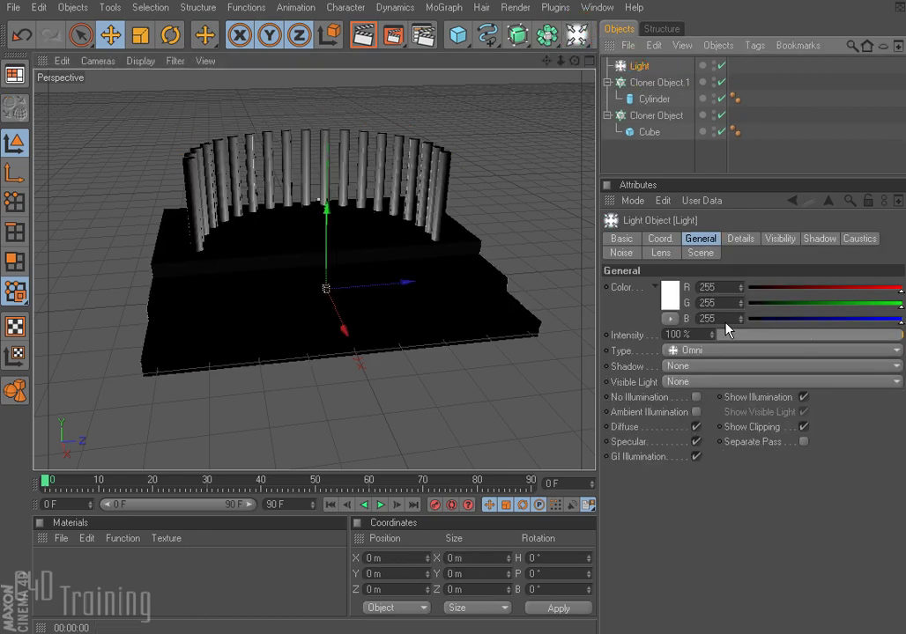
pyautogui.click(698, 351)
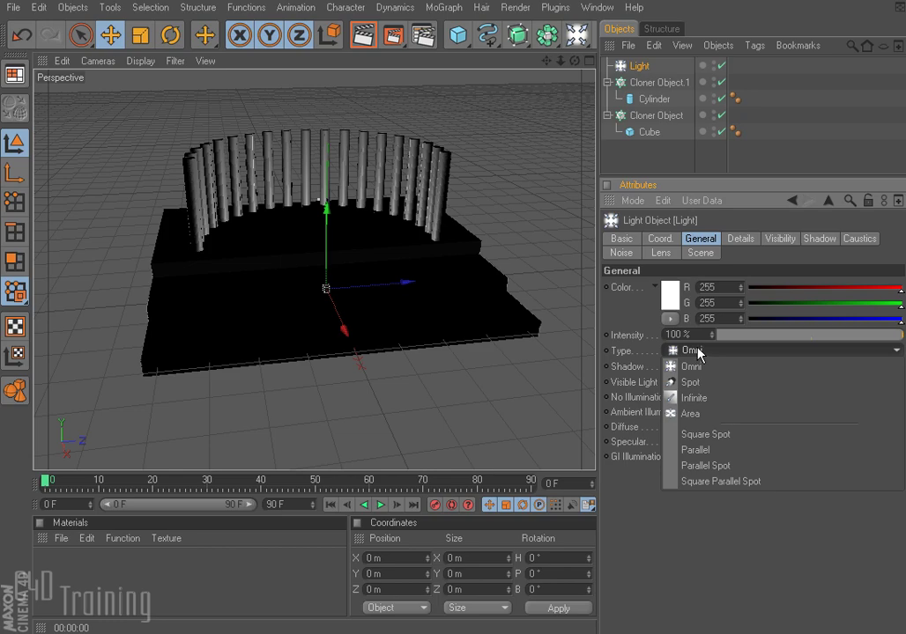
pyautogui.click(690, 383)
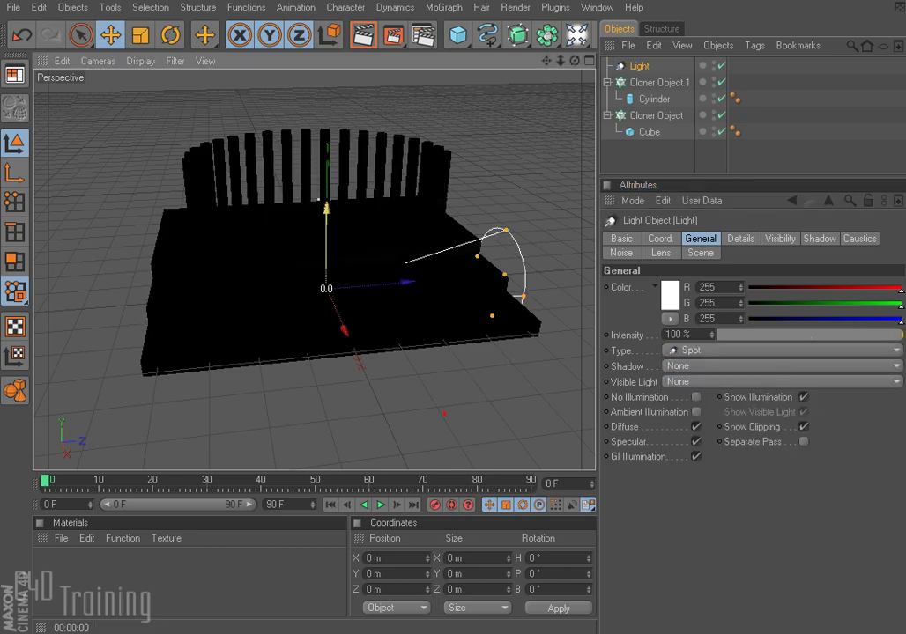
pyautogui.moveTo(319, 199)
pyautogui.mouseDown()
pyautogui.moveTo(323, 180)
pyautogui.moveTo(325, 204)
pyautogui.mouseUp()
# Step: Pitch the spotlight to −90° and lift it to Y 583.046 m
pyautogui.press('r')
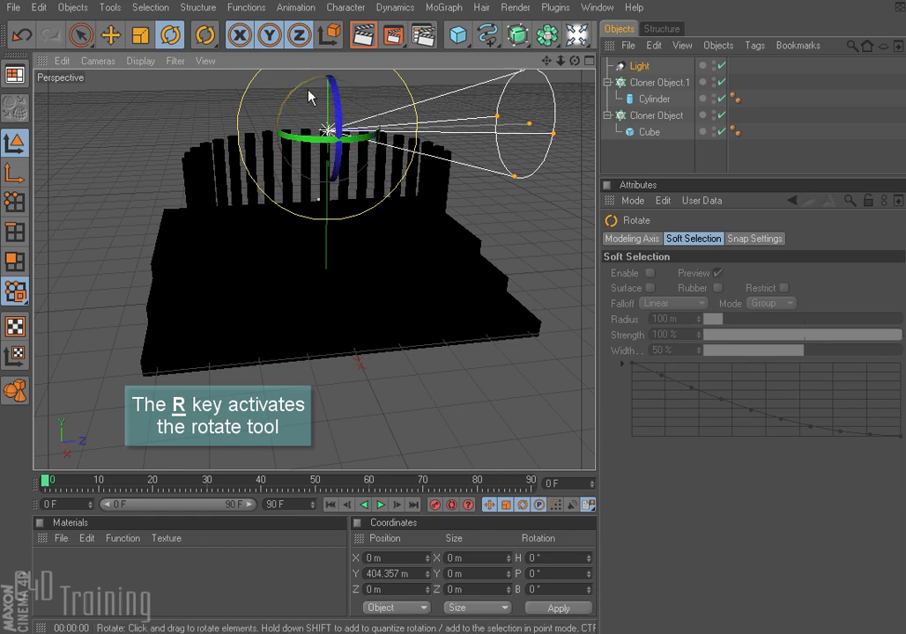
pyautogui.moveTo(297, 94); pyautogui.dragTo(390, 89)
pyautogui.press('e')
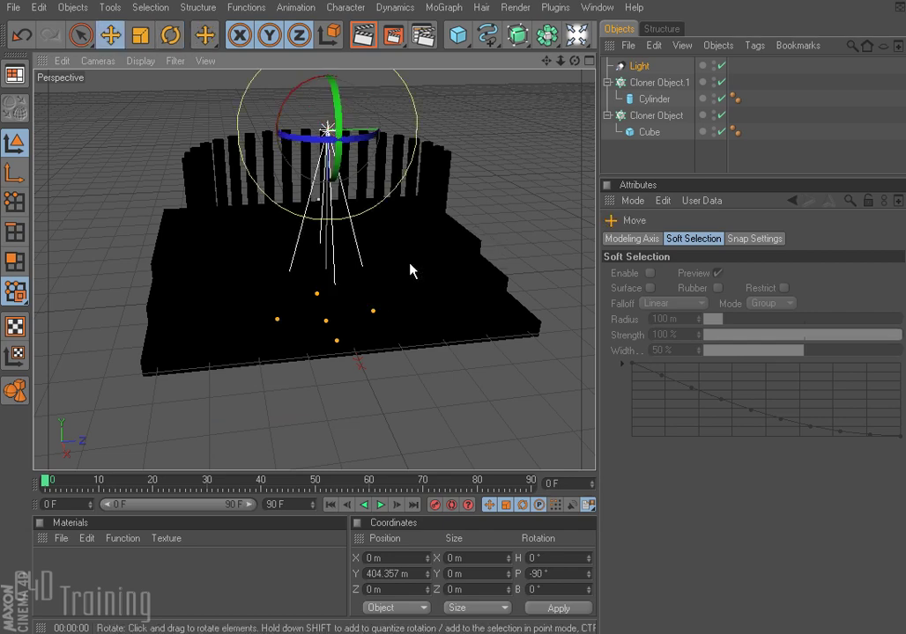
pyautogui.moveTo(330, 210); pyautogui.dragTo(332, 141)
pyautogui.click(637, 67)
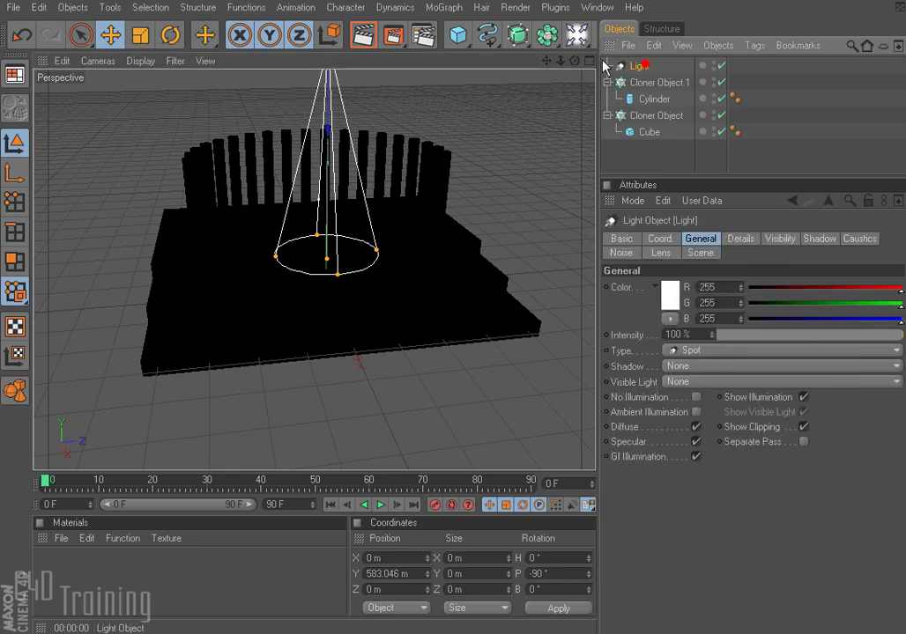
# Step: Wrap the spotlight in a new Cloner and set its Mode to Radial
pyautogui.click(444, 8)
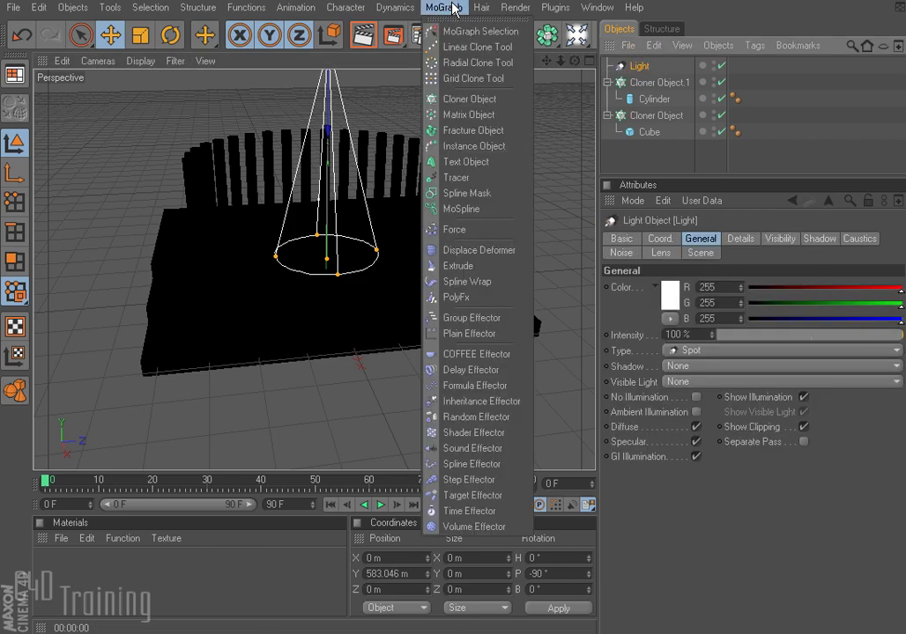
pyautogui.click(474, 78)
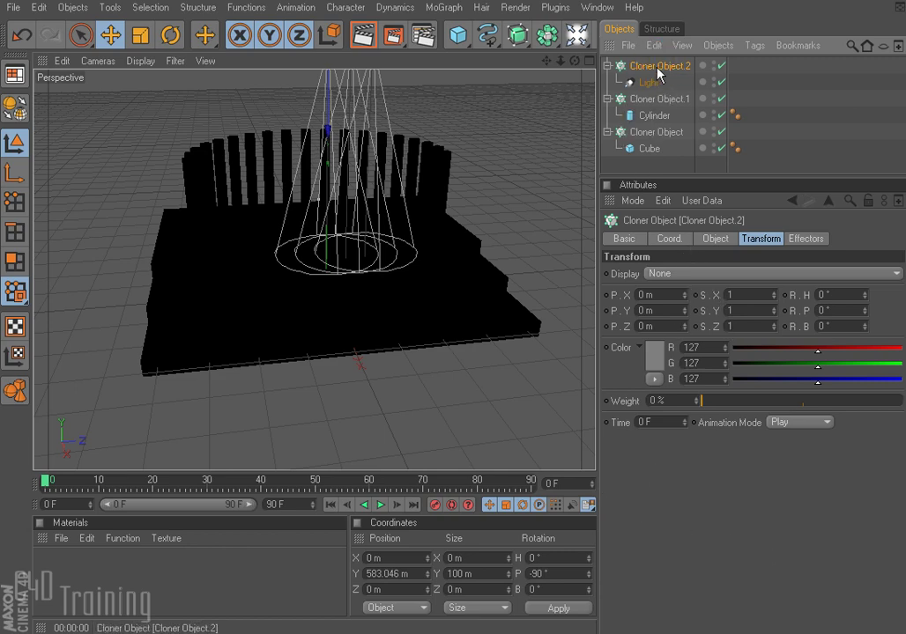
pyautogui.click(707, 240)
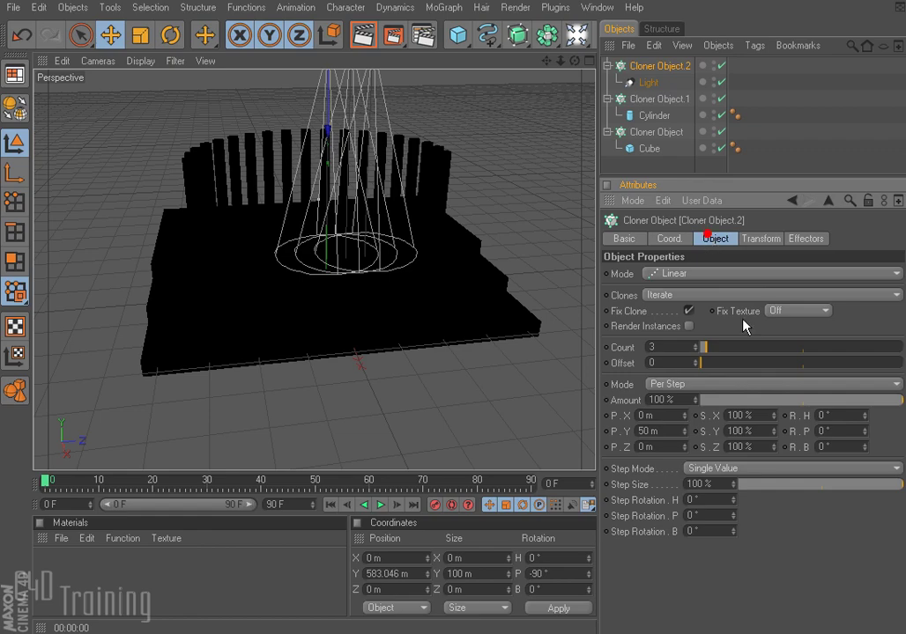
pyautogui.click(689, 274)
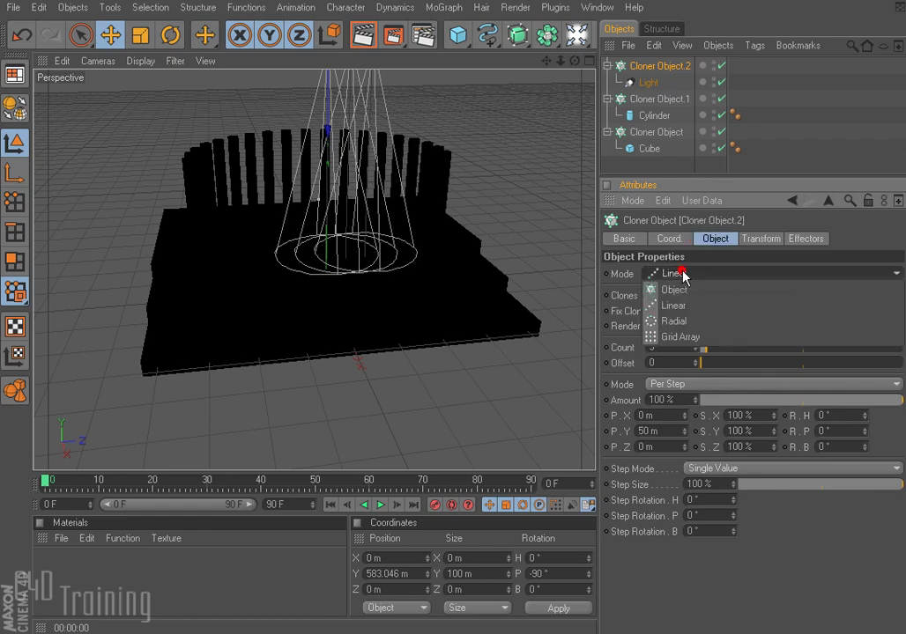
pyautogui.click(674, 317)
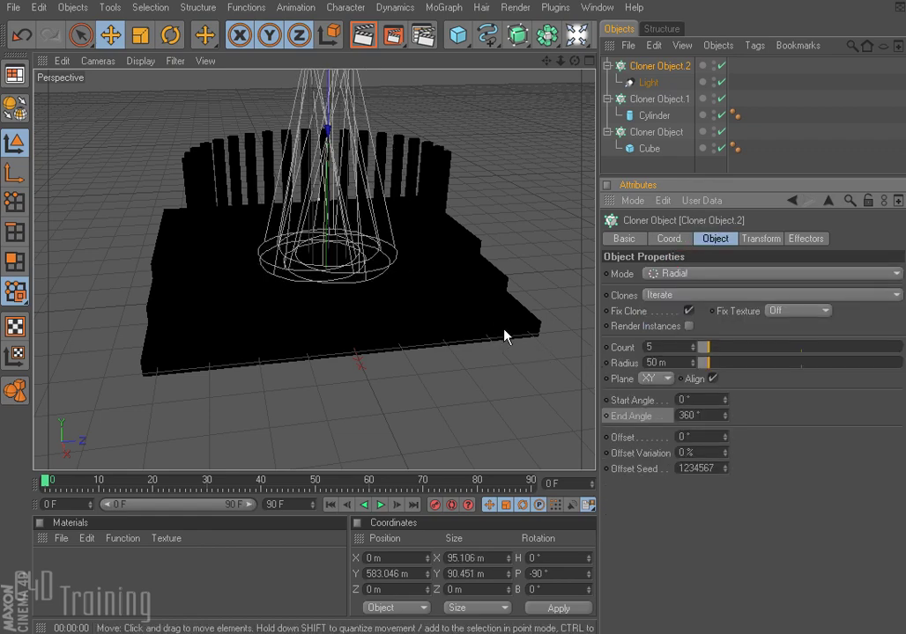
pyautogui.keyDown('alt'); pyautogui.moveTo(491, 284); pyautogui.dragTo(385, 342); pyautogui.keyUp('alt')
pyautogui.scroll(5, 385, 342)
pyautogui.moveTo(414, 288)
pyautogui.keyDown('alt'); pyautogui.mouseDown()
pyautogui.moveTo(467, 278)
pyautogui.moveTo(380, 351)
pyautogui.mouseUp(); pyautogui.keyUp('alt')
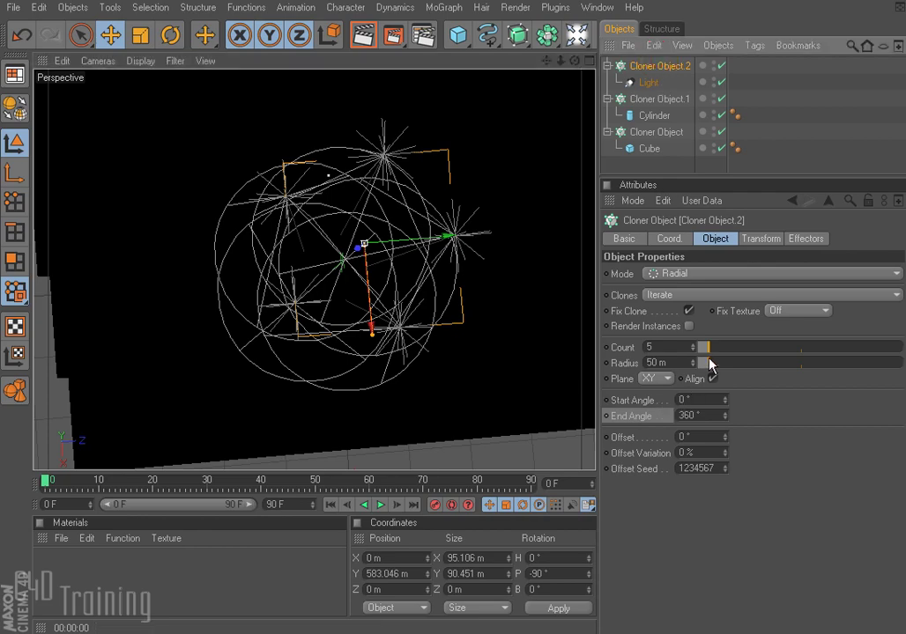
# Step: Widen the light ring's radius to 310 m, checking the column cloner's radial settings
pyautogui.moveTo(710, 363); pyautogui.dragTo(735, 363)
pyautogui.scroll(-2, 407, 311)
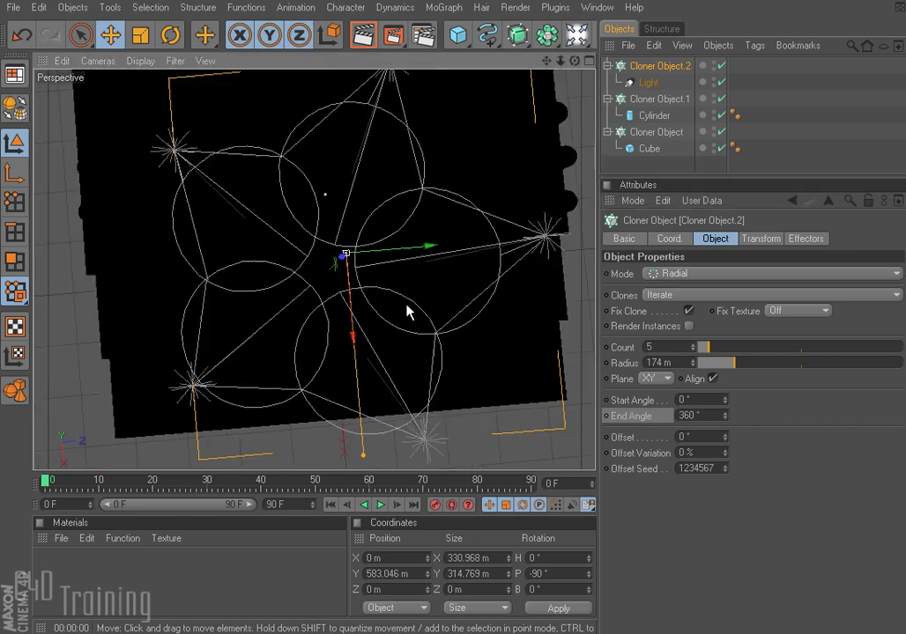
pyautogui.scroll(-3, 410, 313)
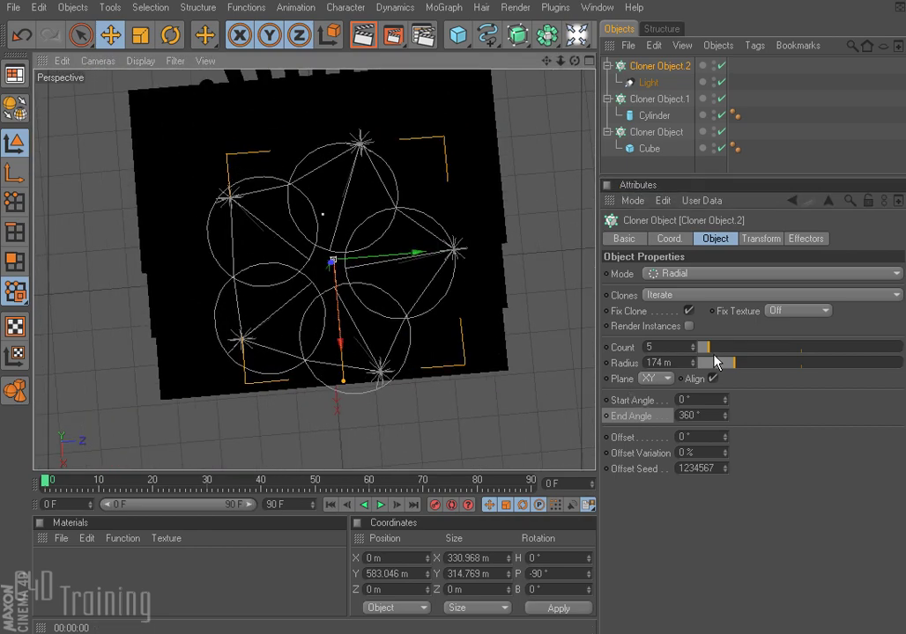
pyautogui.moveTo(734, 368); pyautogui.dragTo(738, 363)
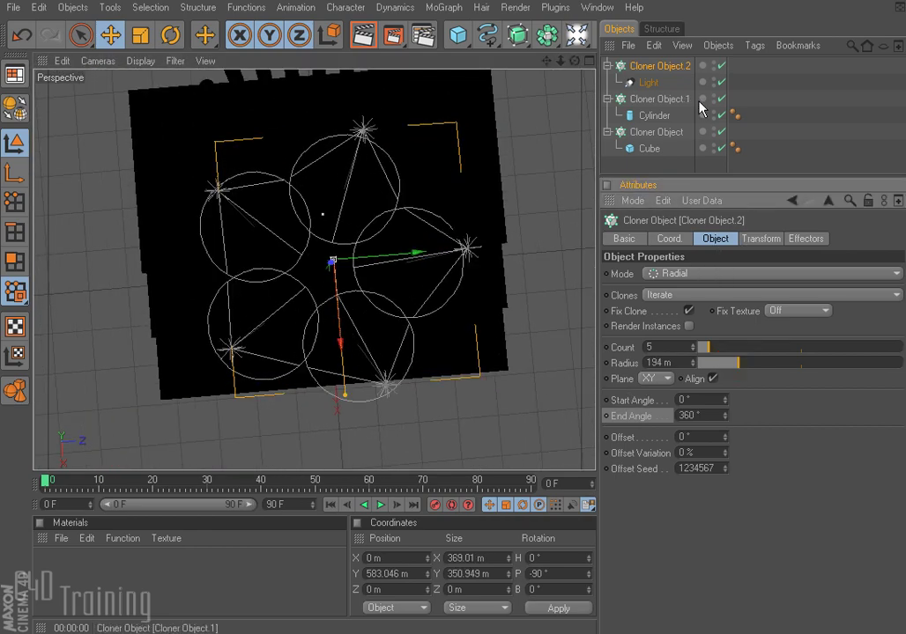
pyautogui.click(654, 99)
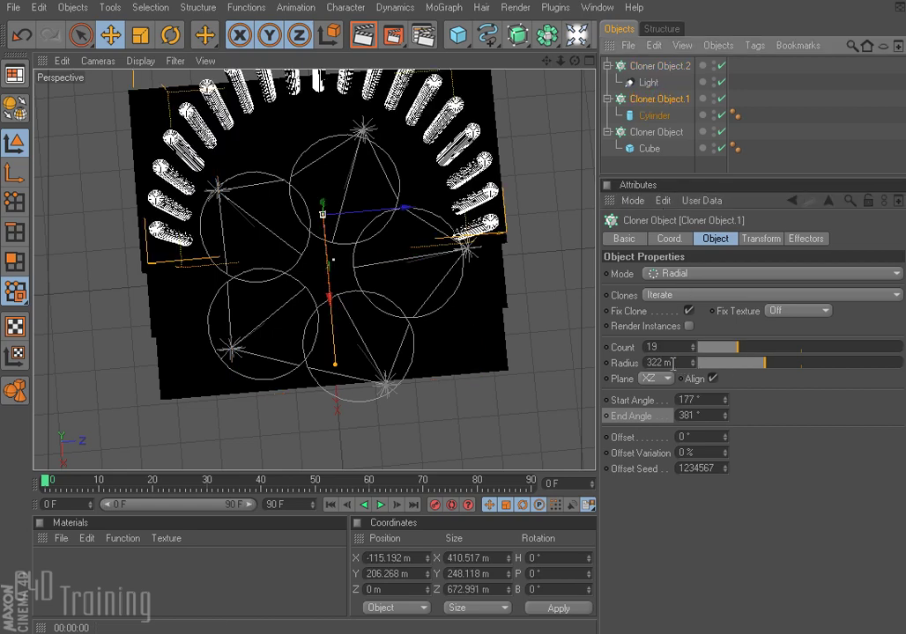
pyautogui.click(653, 70)
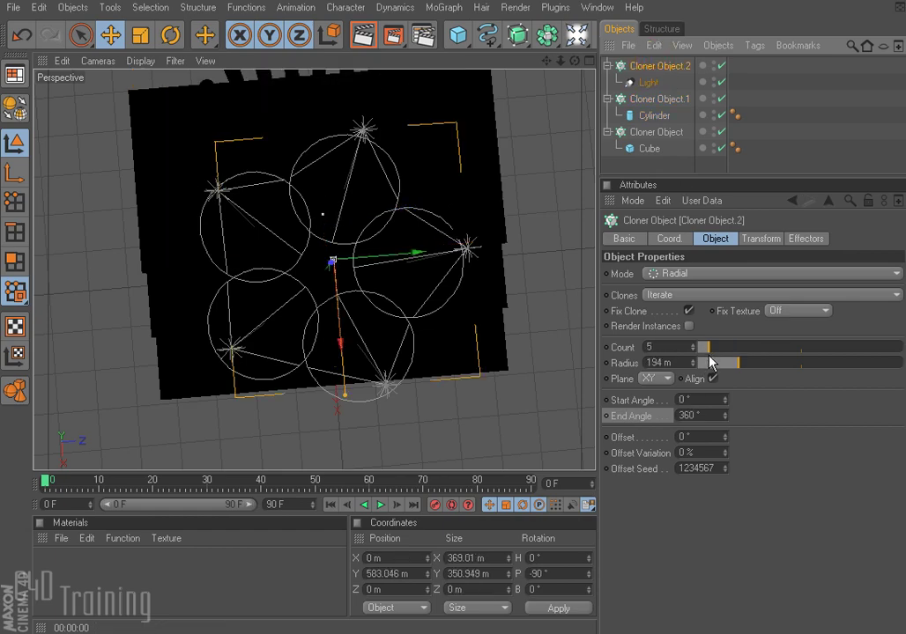
pyautogui.moveTo(737, 374); pyautogui.dragTo(763, 364)
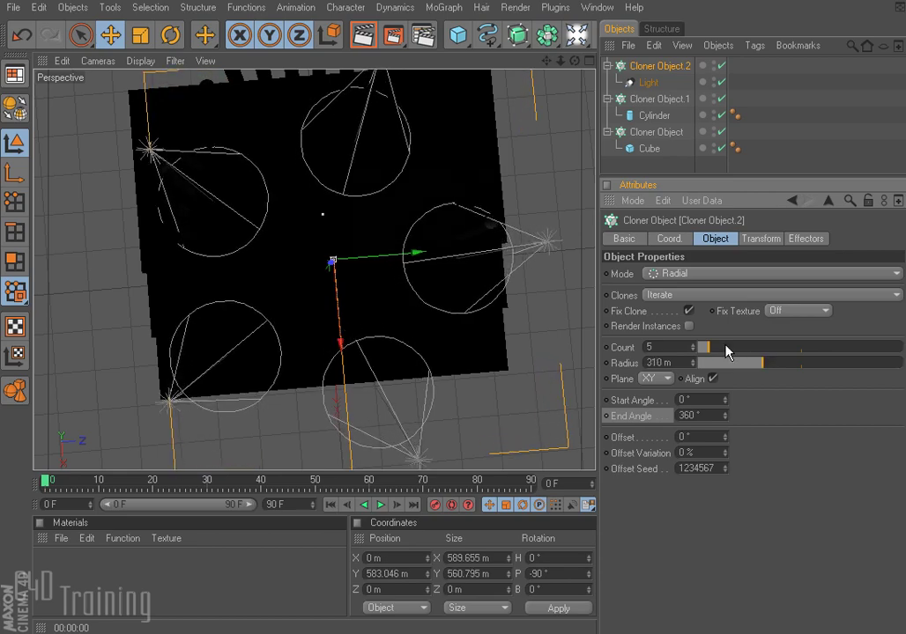
# Step: Set six spotlights on an arc from 190° to 360°
pyautogui.moveTo(707, 347); pyautogui.dragTo(731, 352)
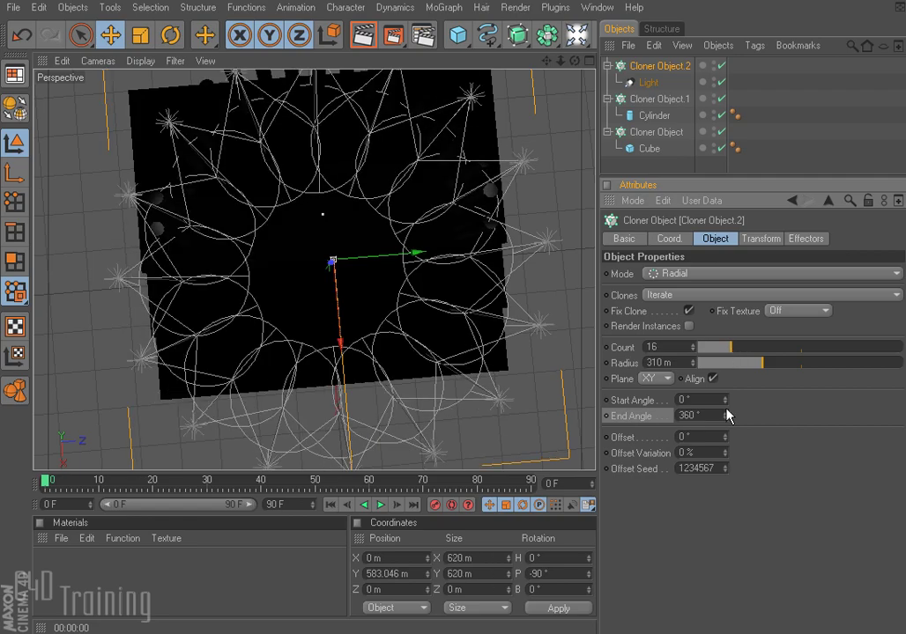
pyautogui.moveTo(726, 402); pyautogui.dragTo(718, 508)
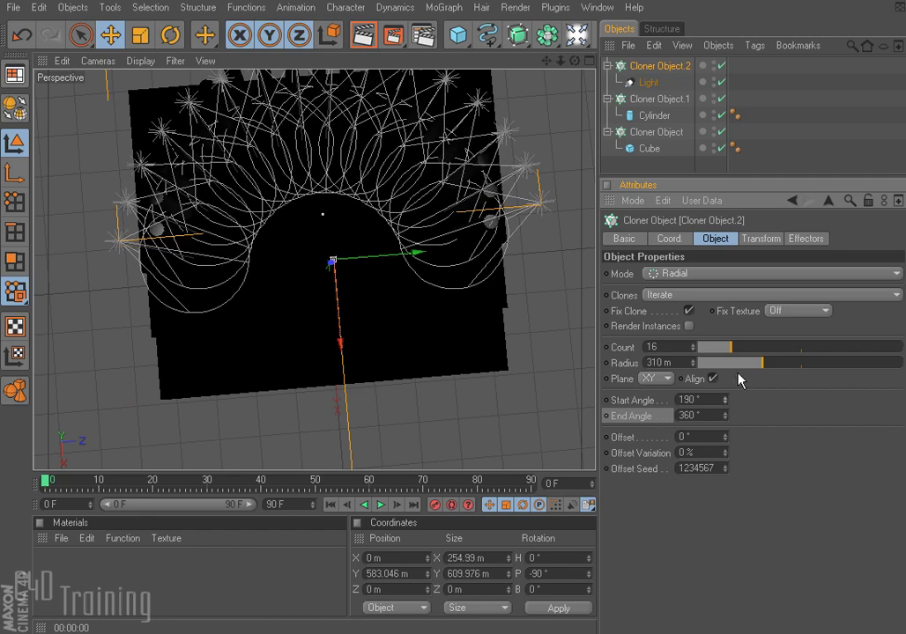
pyautogui.moveTo(730, 352); pyautogui.dragTo(711, 351)
pyautogui.moveTo(428, 411)
pyautogui.keyDown('alt'); pyautogui.mouseDown()
pyautogui.moveTo(440, 327)
pyautogui.moveTo(421, 418)
pyautogui.moveTo(365, 322)
pyautogui.mouseUp(); pyautogui.keyUp('alt')
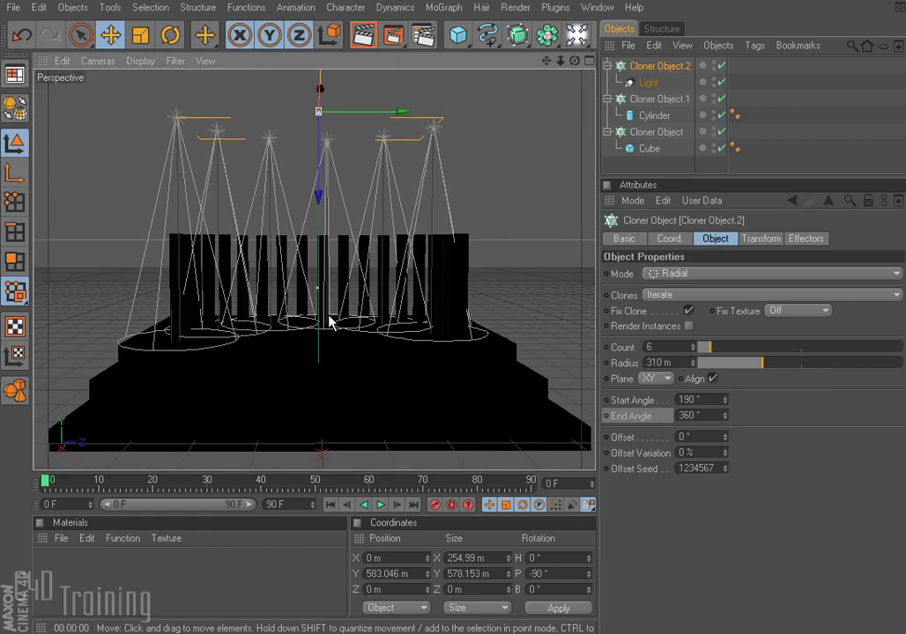
# Step: Add an omni fill light at Y 773.935 m with 29% intensity, rendering to check the lighting
pyautogui.click(362, 35)
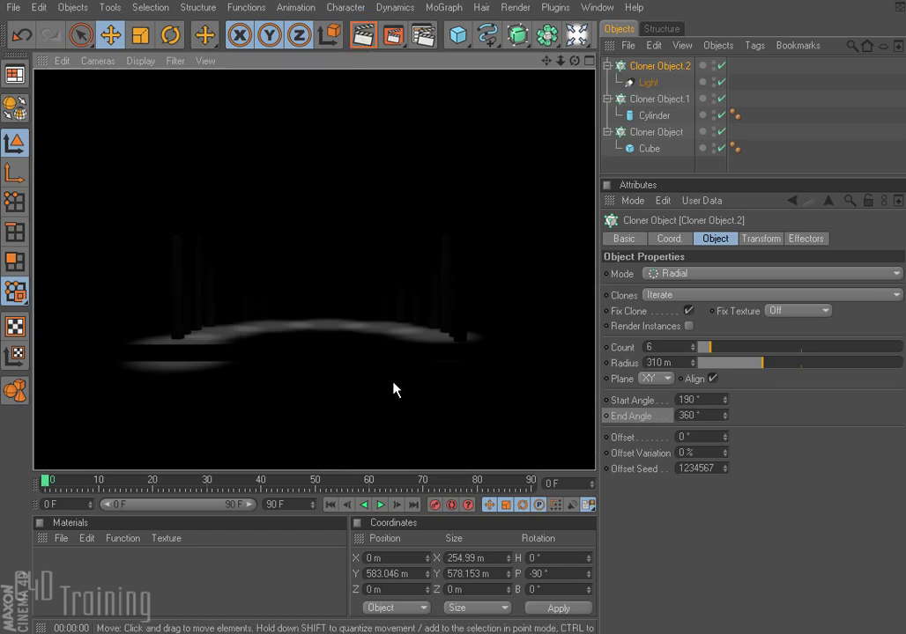
pyautogui.click(459, 34)
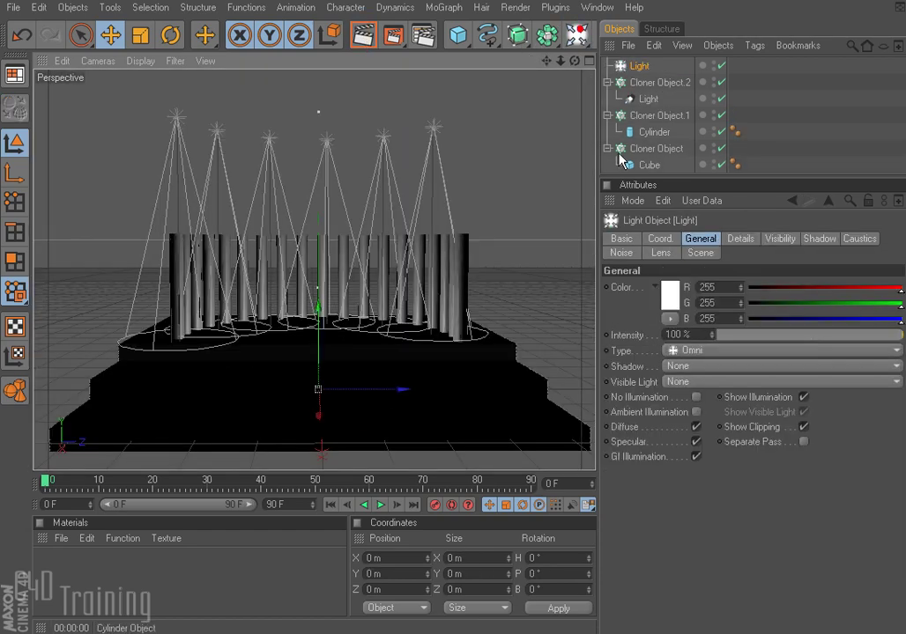
pyautogui.moveTo(318, 319); pyautogui.dragTo(318, 9)
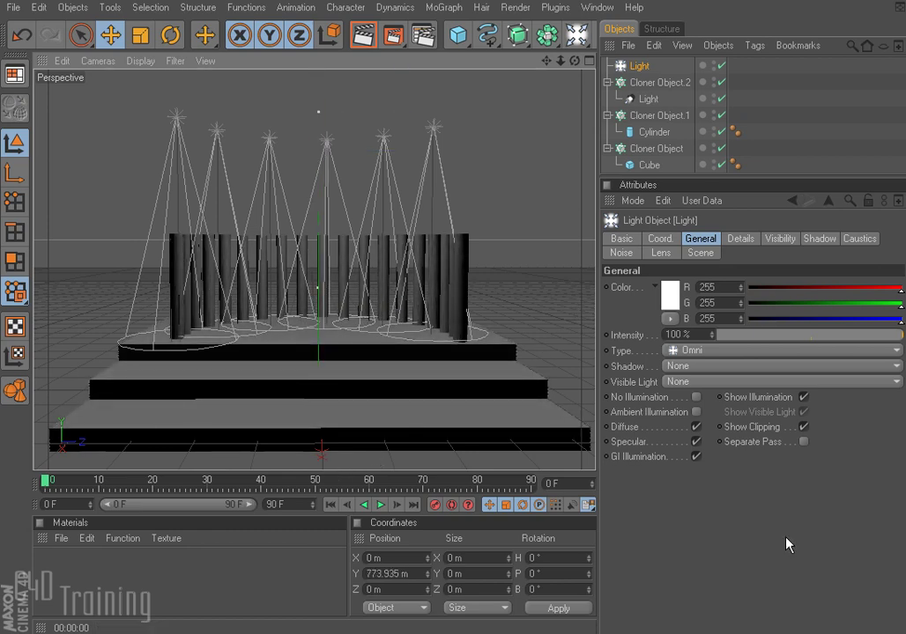
pyautogui.moveTo(889, 335); pyautogui.dragTo(772, 333)
pyautogui.click(363, 36)
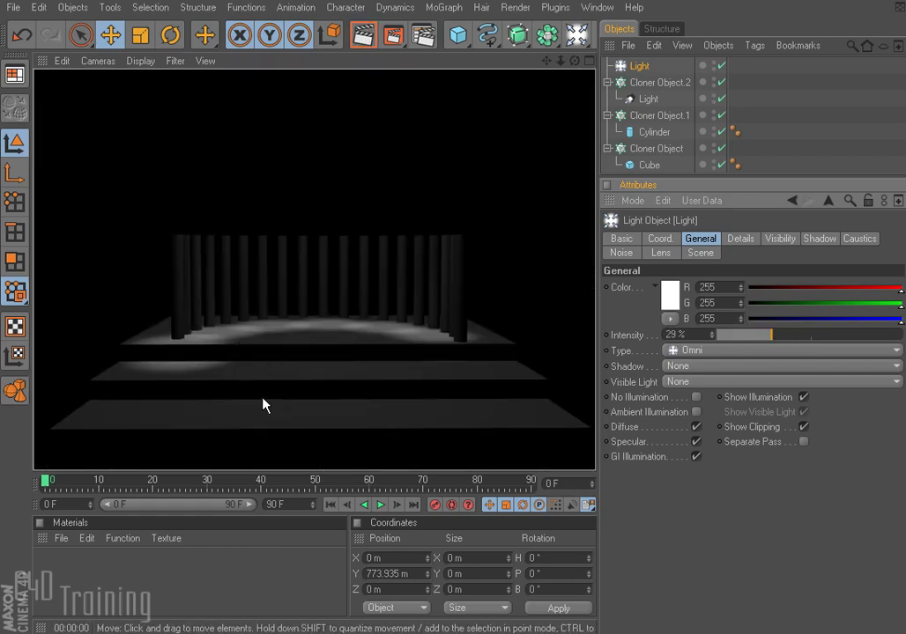
pyautogui.keyDown('alt'); pyautogui.moveTo(264, 405); pyautogui.dragTo(162, 429); pyautogui.keyUp('alt')
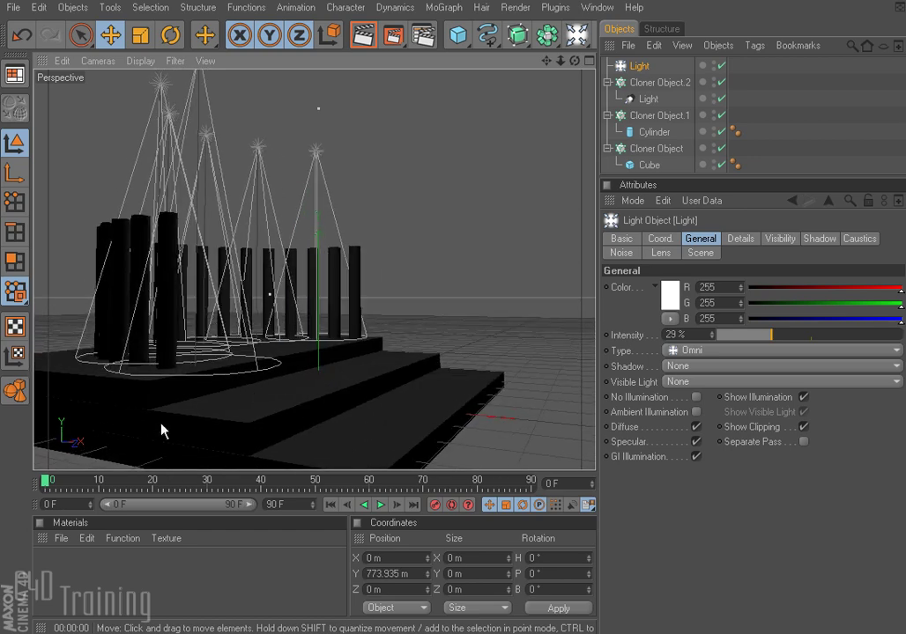
# Step: Select the stage's Cloner Object to show its Object properties in the Attributes Manager
pyautogui.click(319, 398)
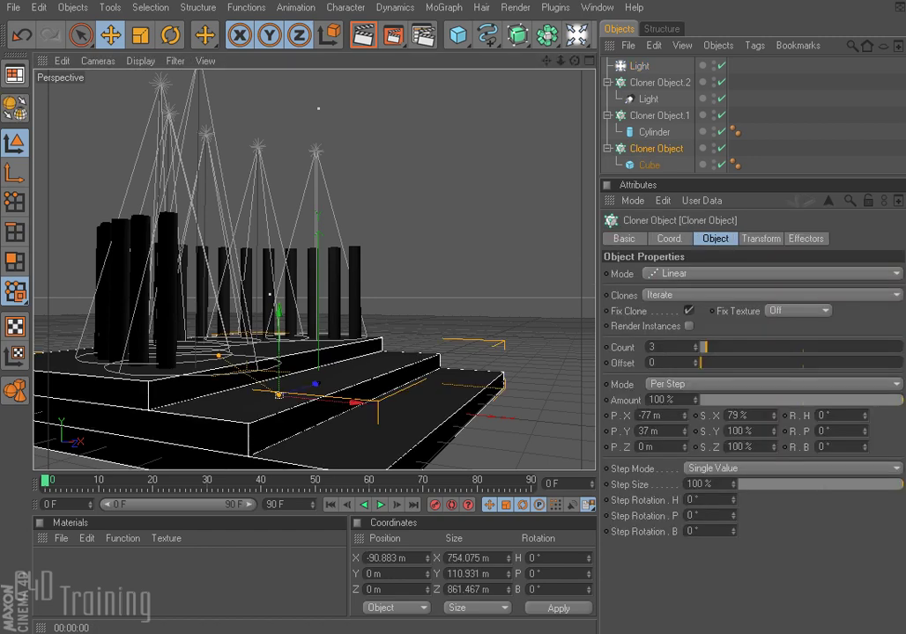